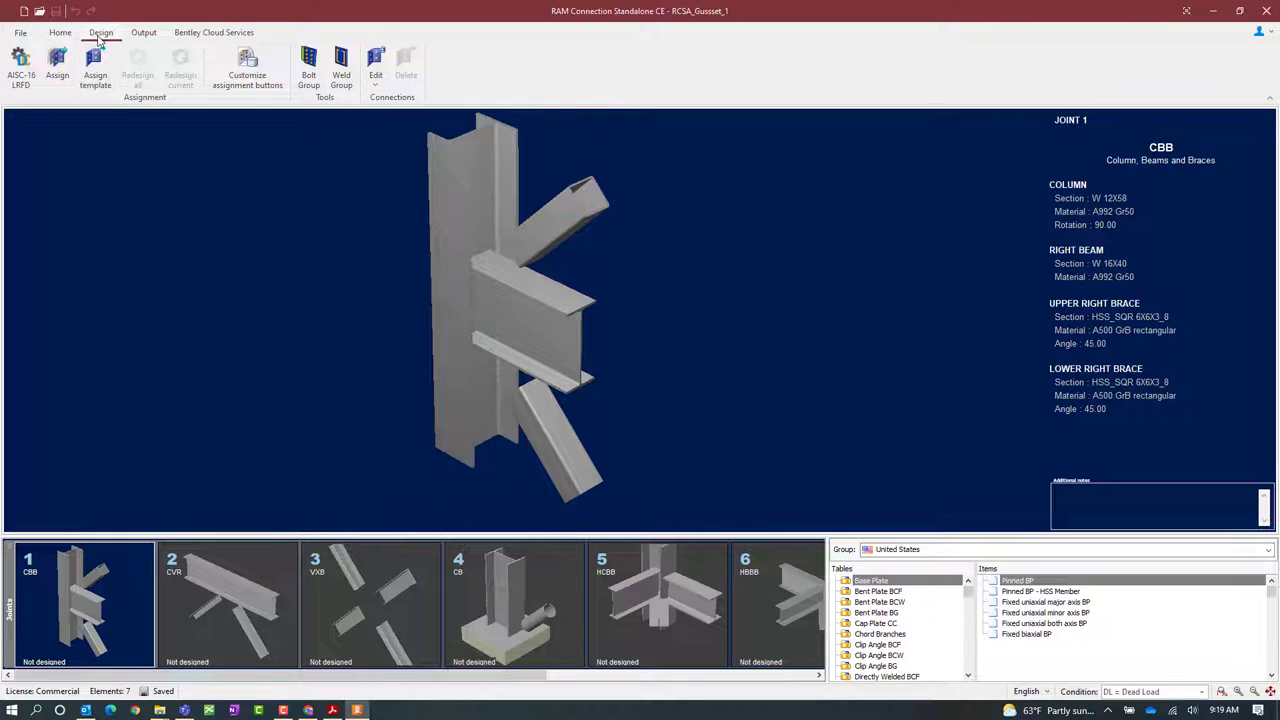
Step: Assign the CBB_DW directly welded gusset connection to joint 1 and dismiss the confirmation
{"action": "left_click", "coordinate": [52, 80]}
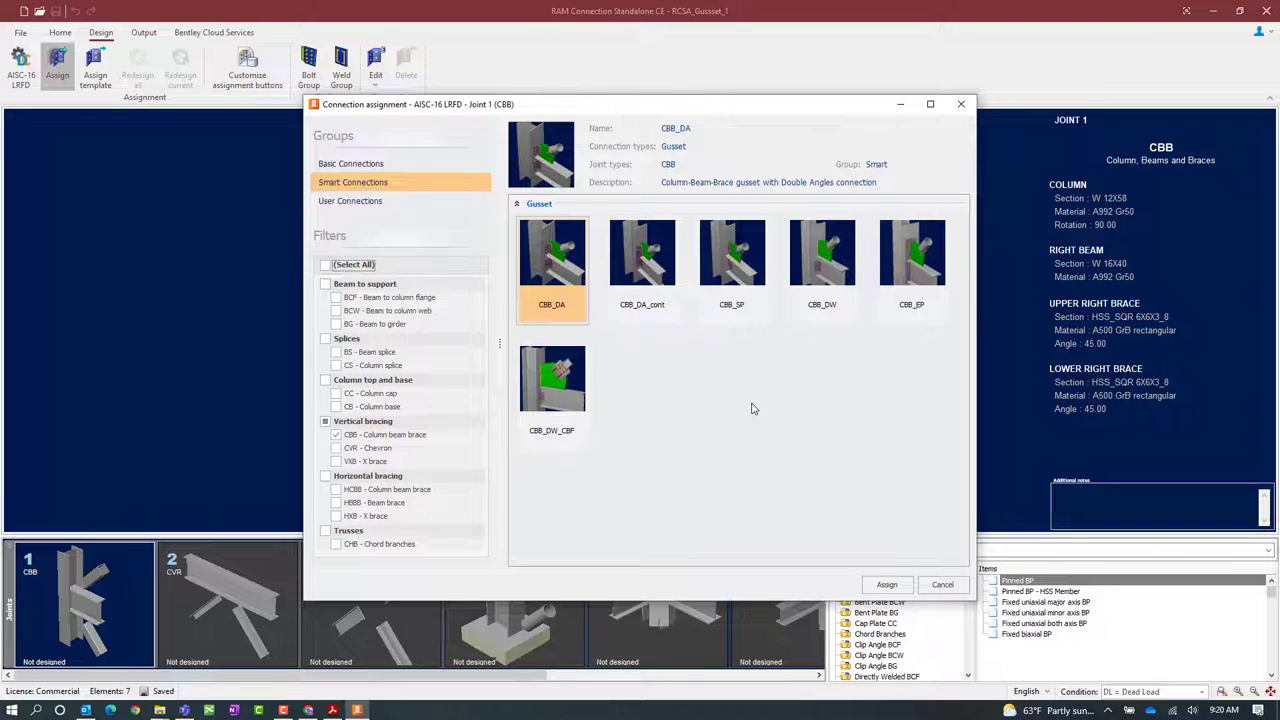
{"action": "left_click", "coordinate": [823, 316]}
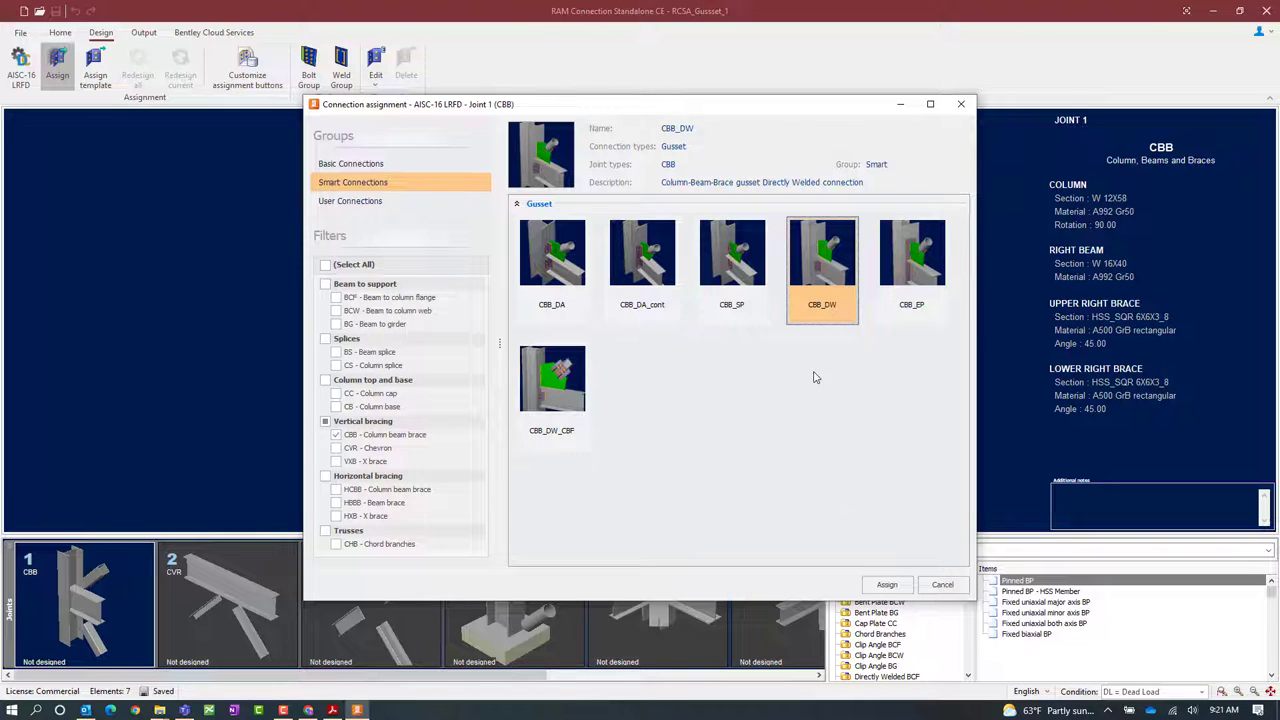
{"action": "left_click", "coordinate": [887, 586]}
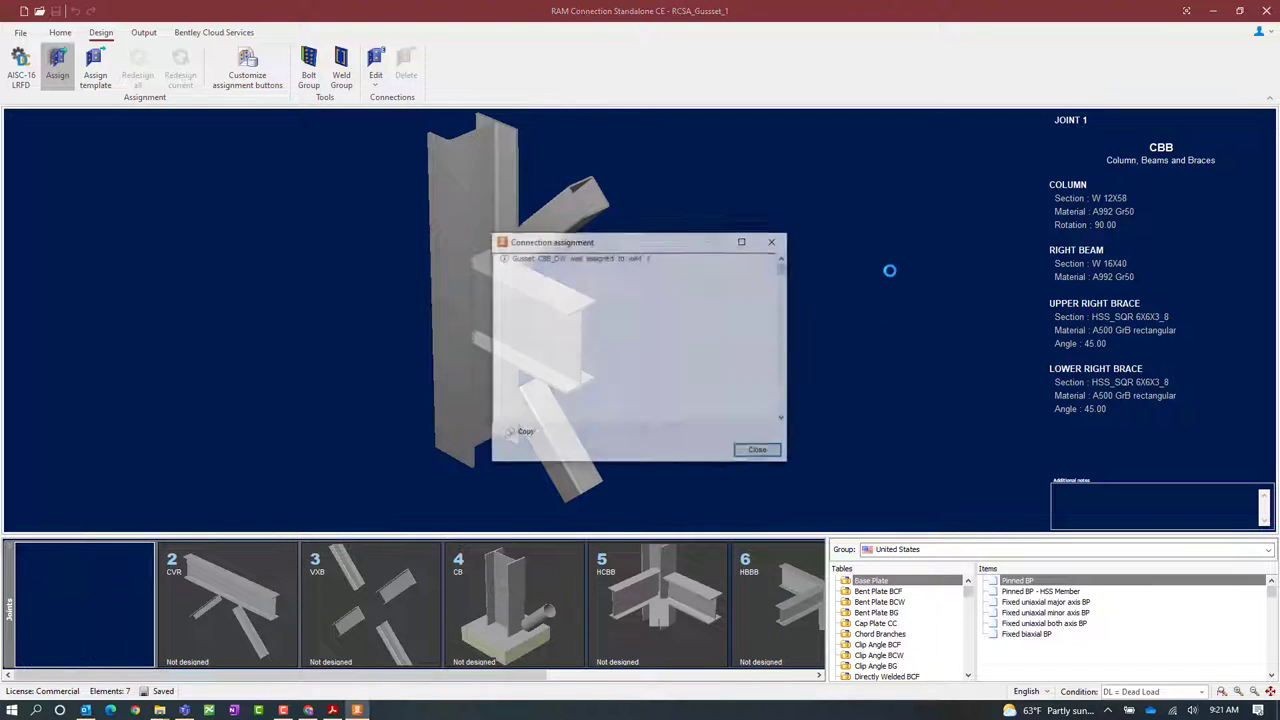
{"action": "left_click", "coordinate": [752, 451]}
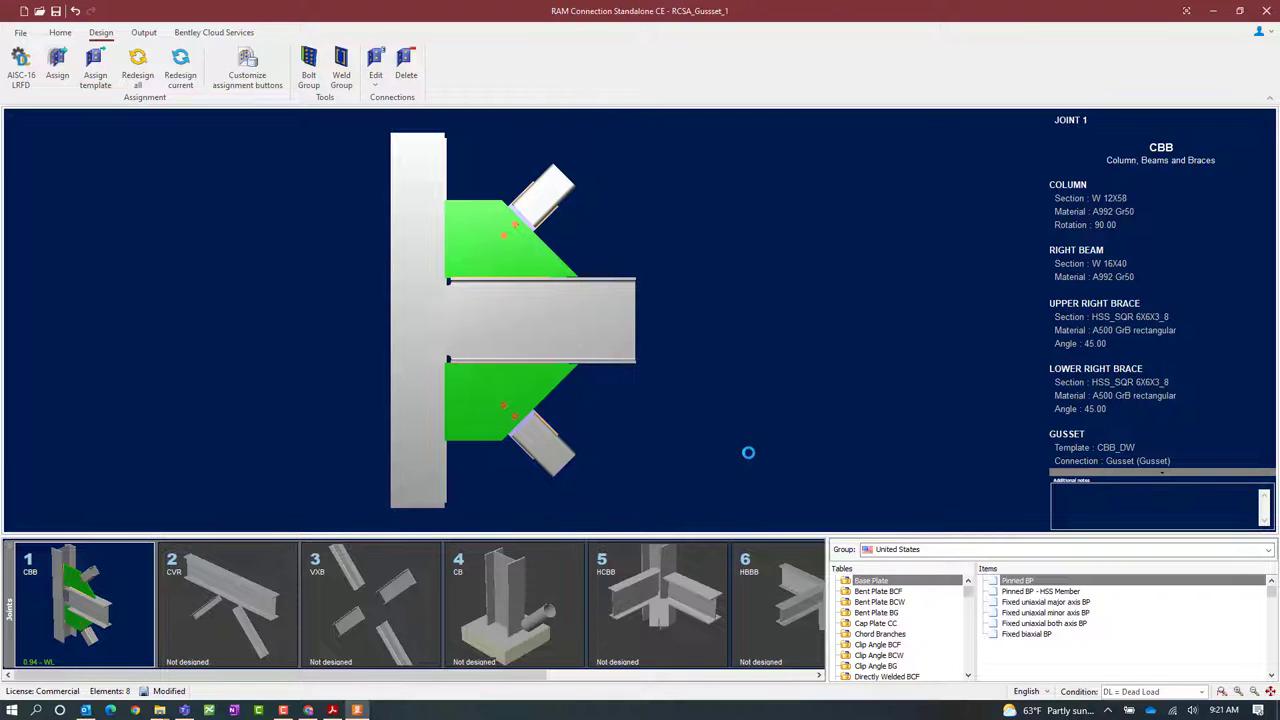
{"action": "left_click", "coordinate": [60, 32]}
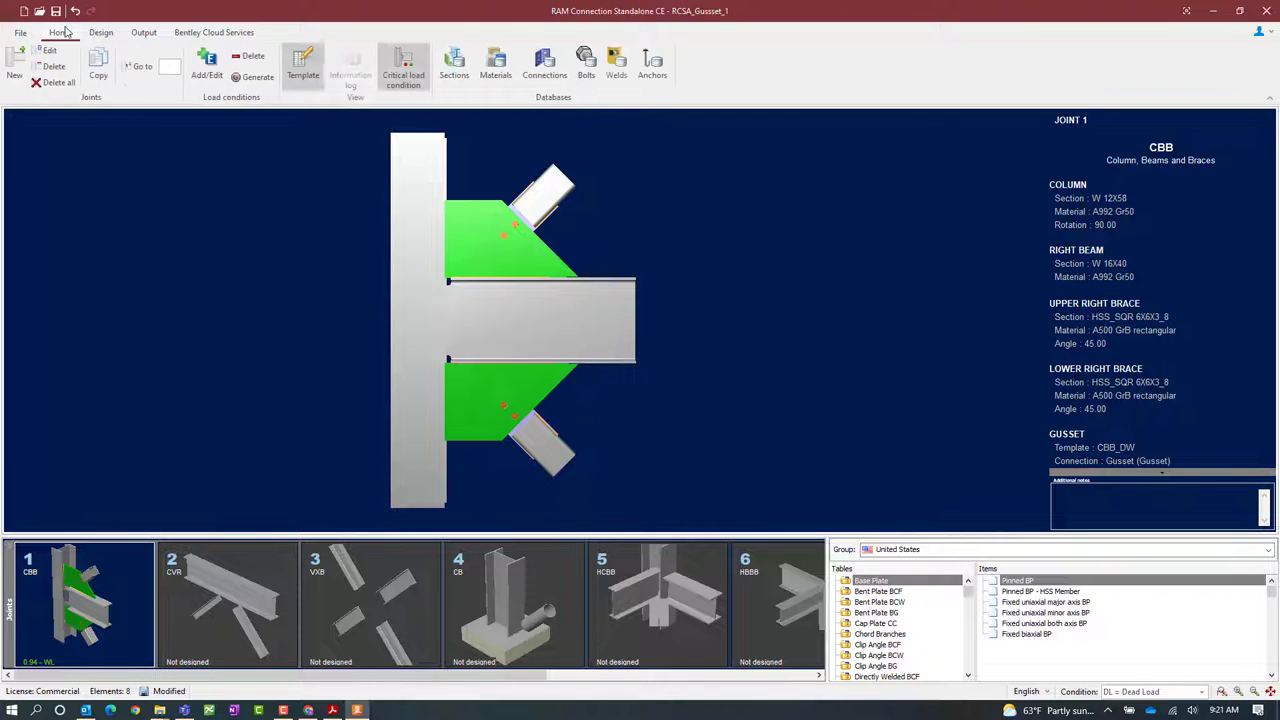
{"action": "left_click", "coordinate": [405, 80]}
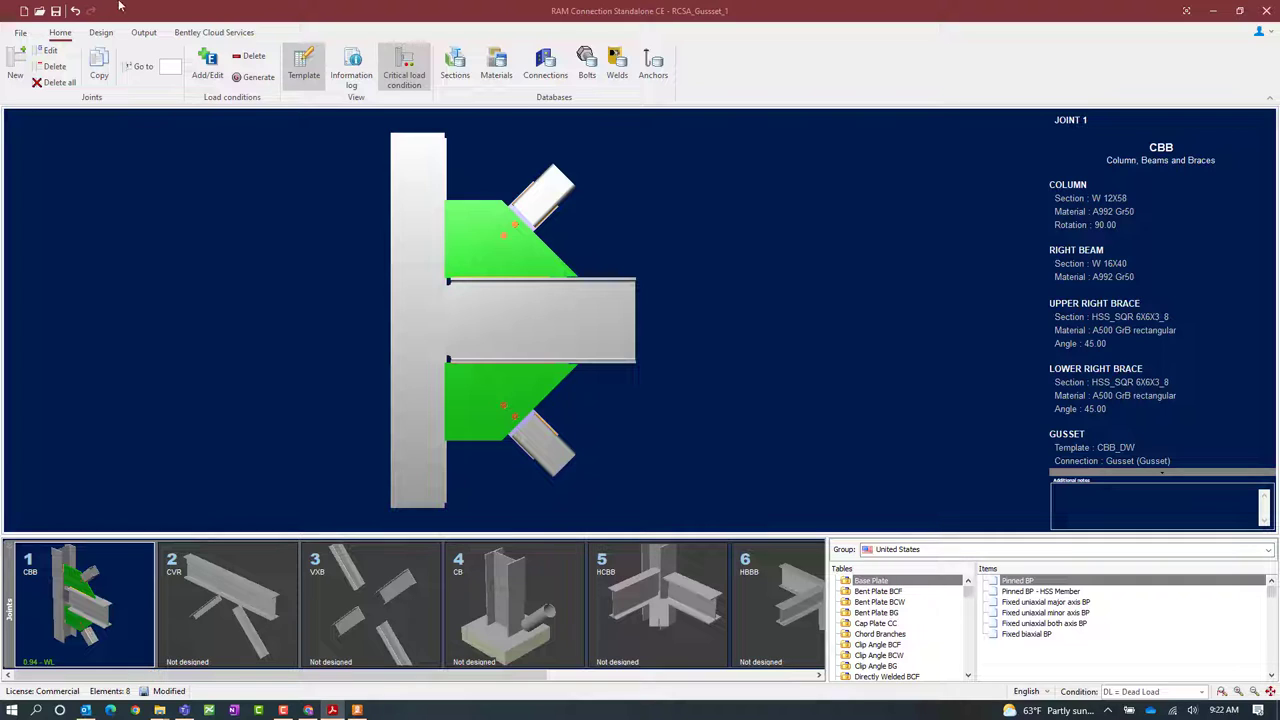
{"action": "left_click", "coordinate": [99, 33]}
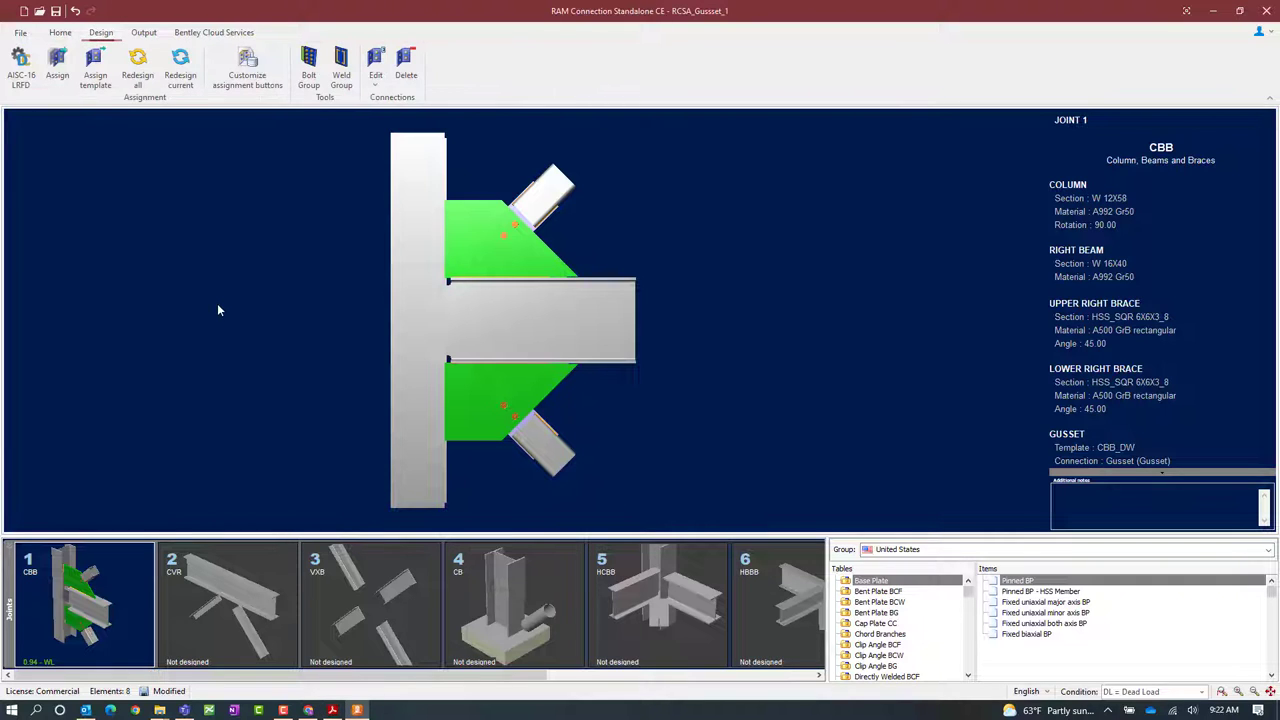
Step: Edit joint 1's gusset connection in Connection Pad and orbit its 3D model to an oblique view
{"action": "left_click", "coordinate": [376, 72]}
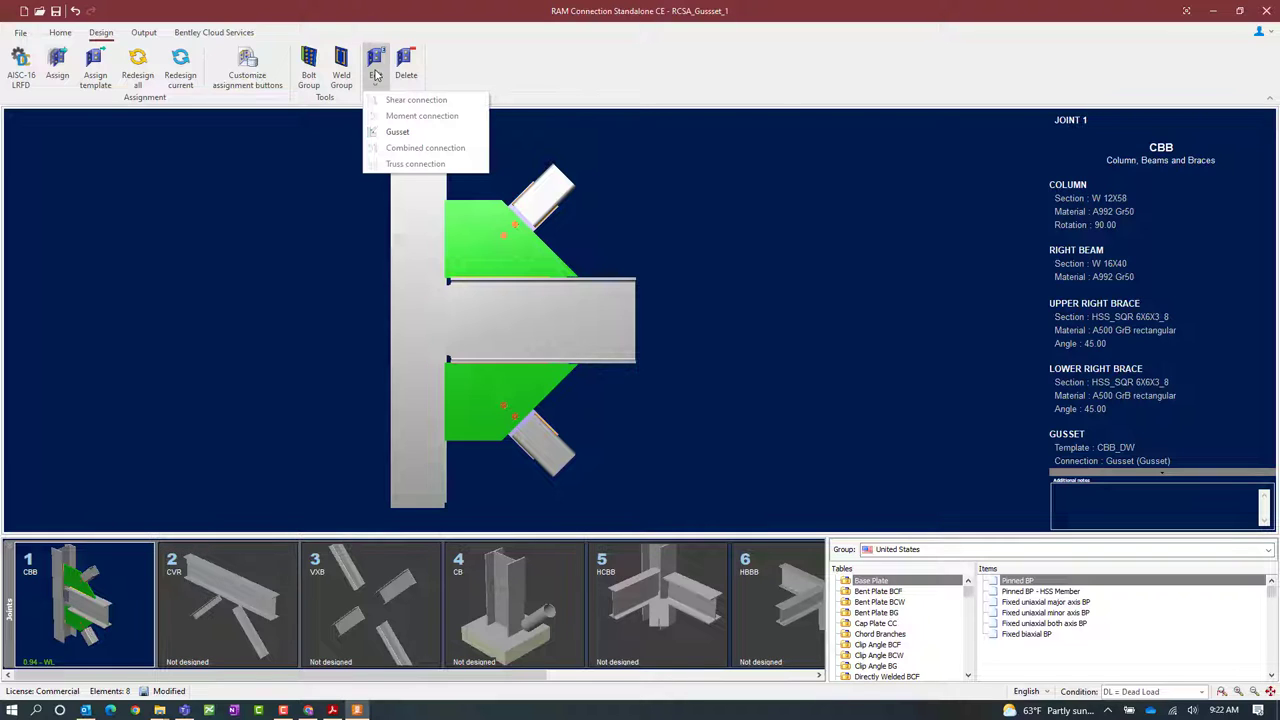
{"action": "left_click", "coordinate": [386, 132]}
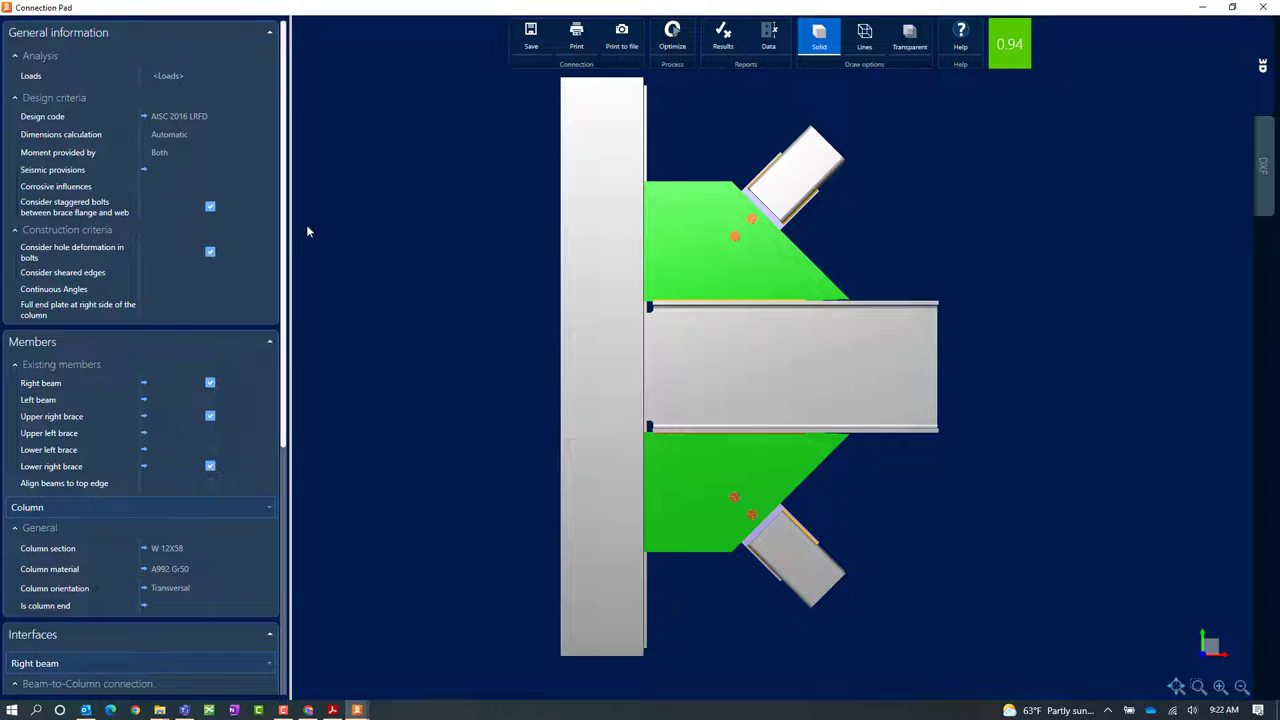
{"action": "scroll", "coordinate": [283, 232], "scroll_direction": "down", "scroll_amount": 1}
{"action": "left_click_drag", "start_coordinate": [283, 232], "coordinate": [300, 423]}
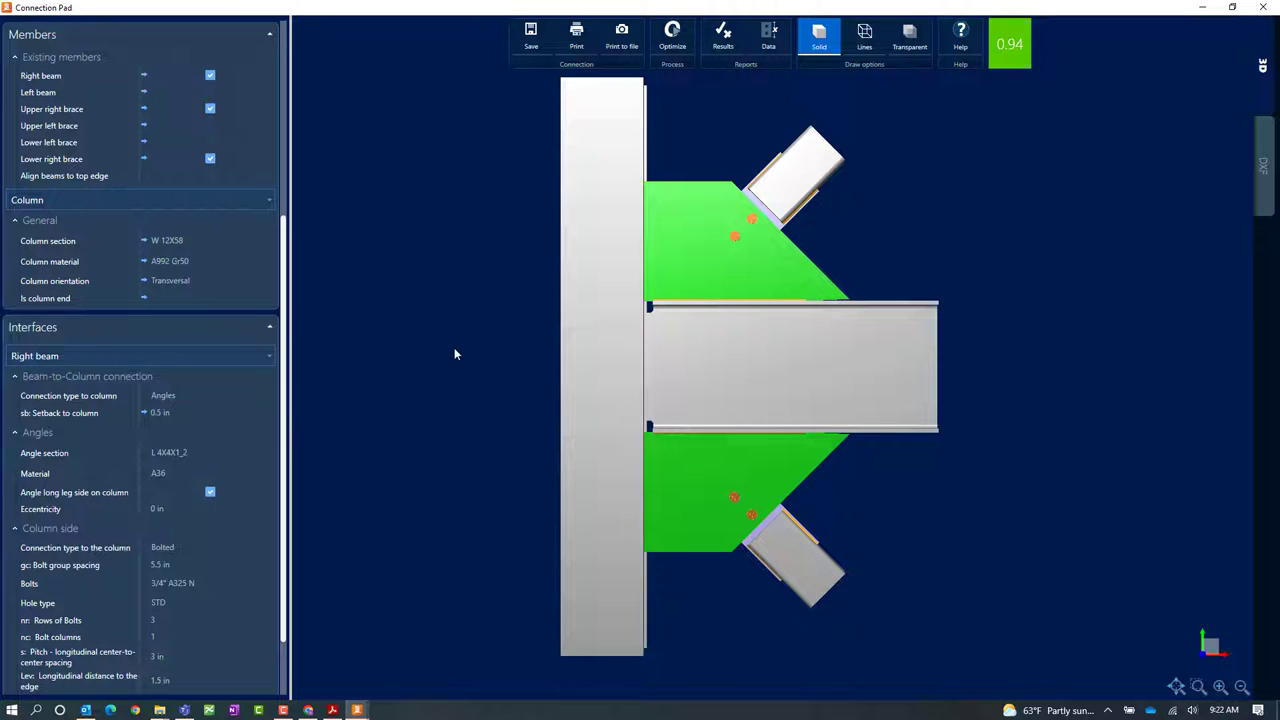
{"action": "middle_click_drag", "start_coordinate": [963, 271], "coordinate": [902, 308]}
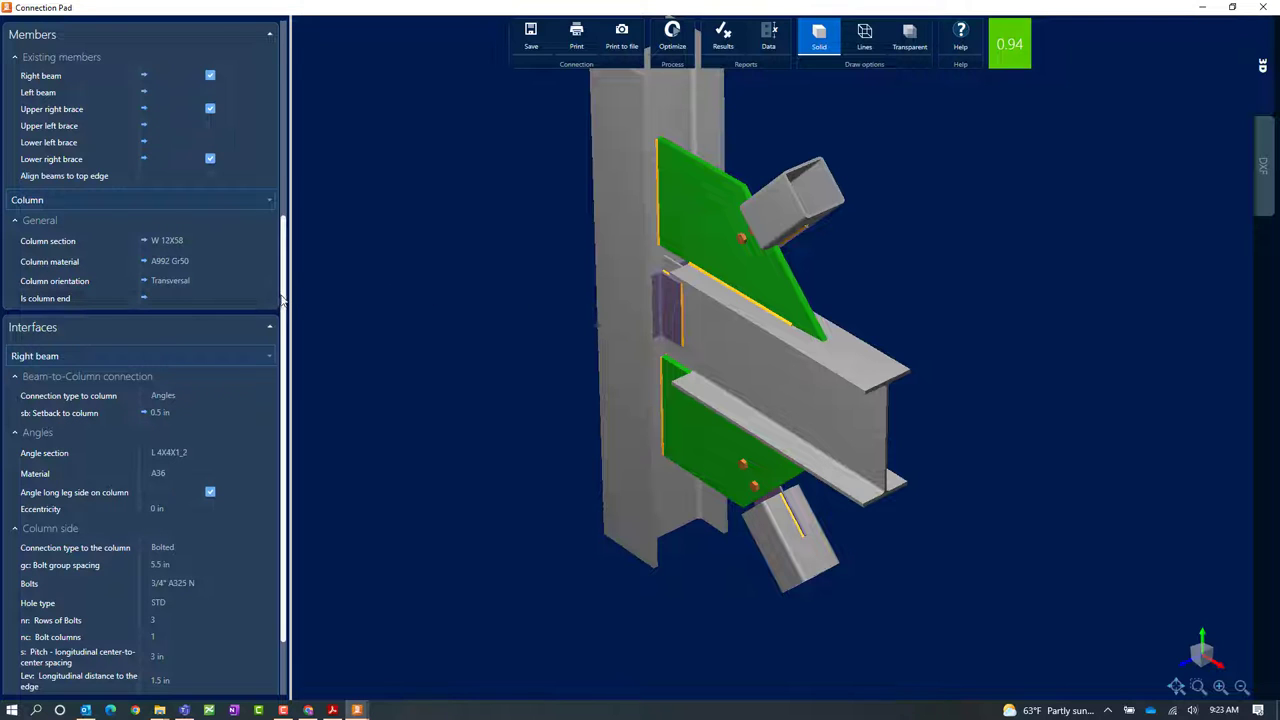
{"action": "scroll", "coordinate": [285, 300], "scroll_direction": "down", "scroll_amount": 2}
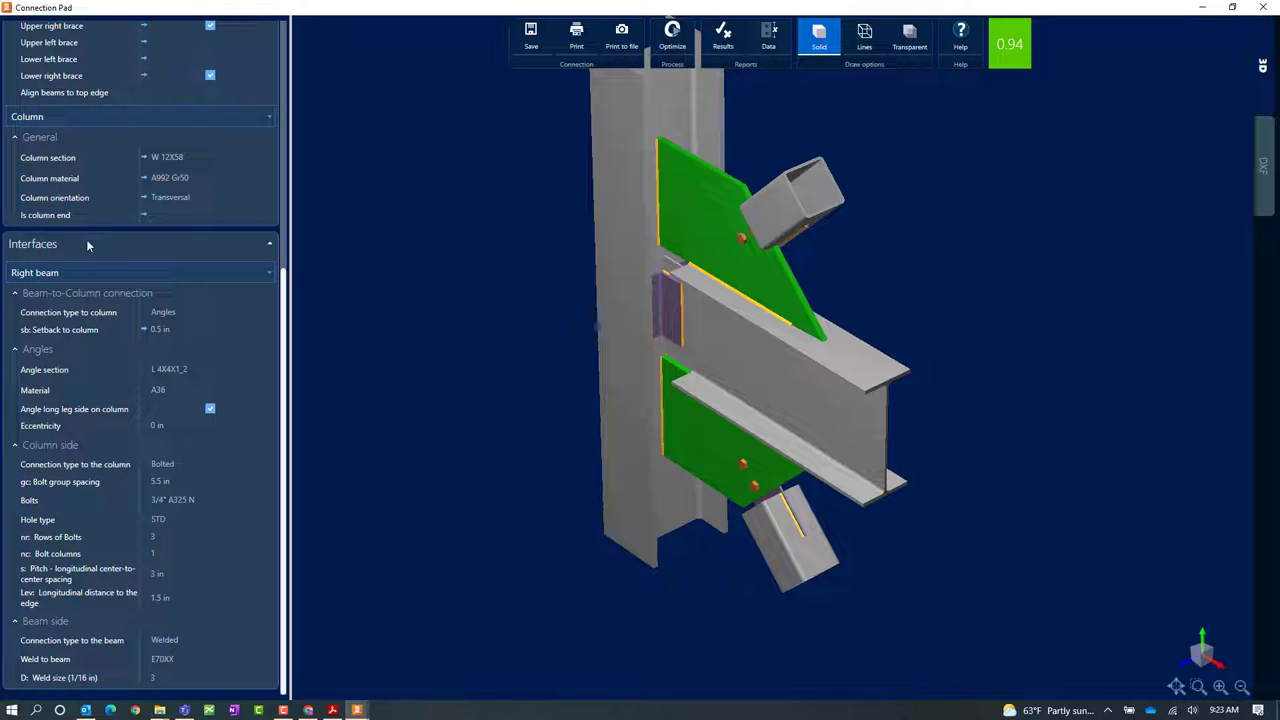
{"action": "left_click", "coordinate": [86, 272]}
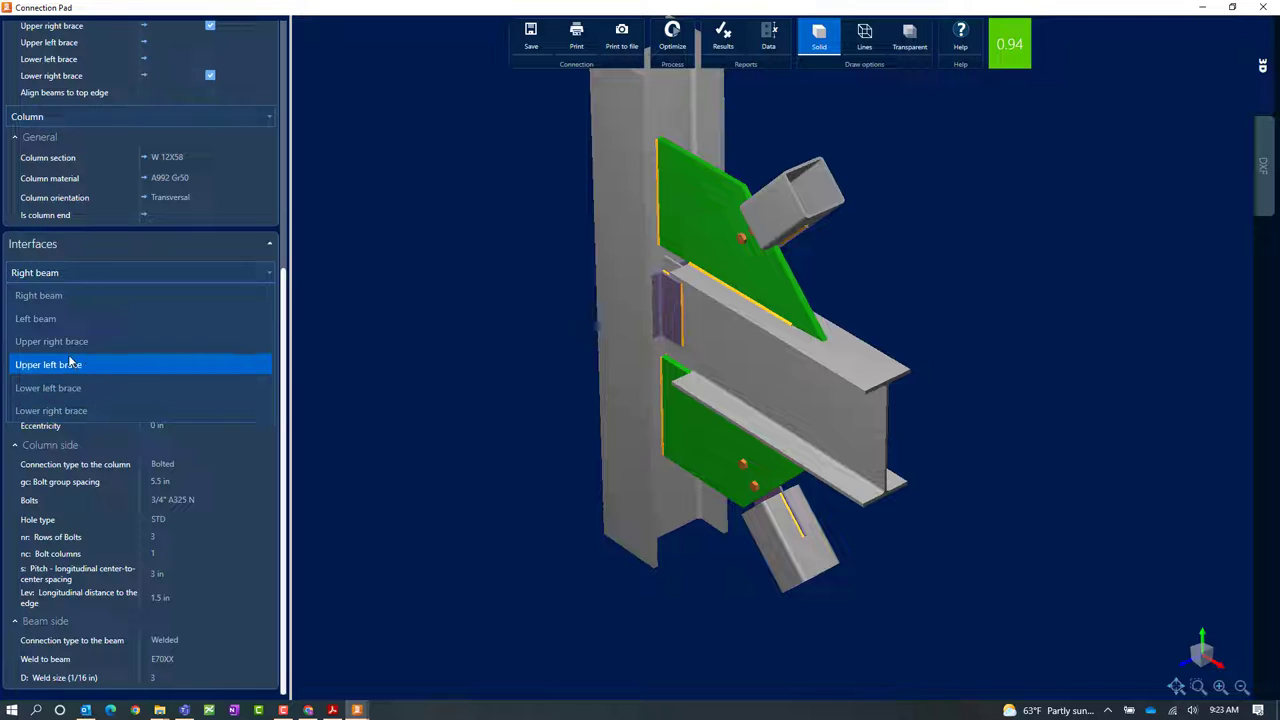
{"action": "left_click", "coordinate": [38, 399]}
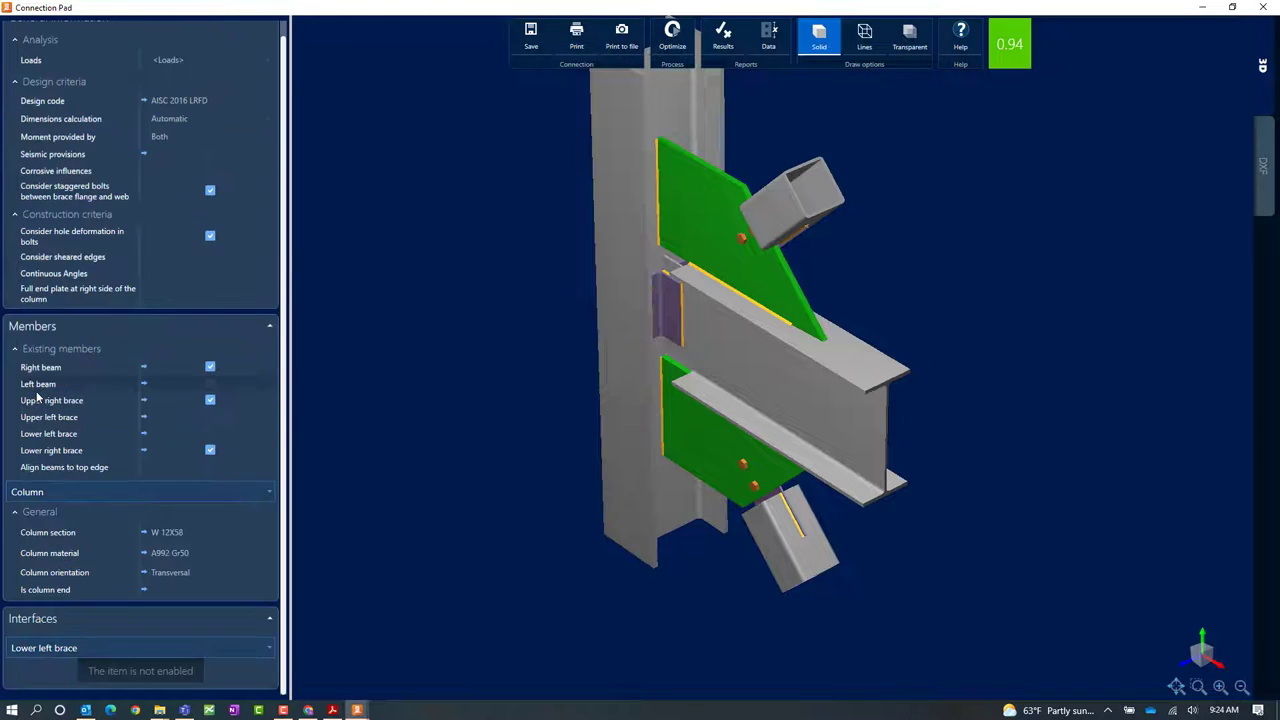
{"action": "left_click", "coordinate": [106, 652]}
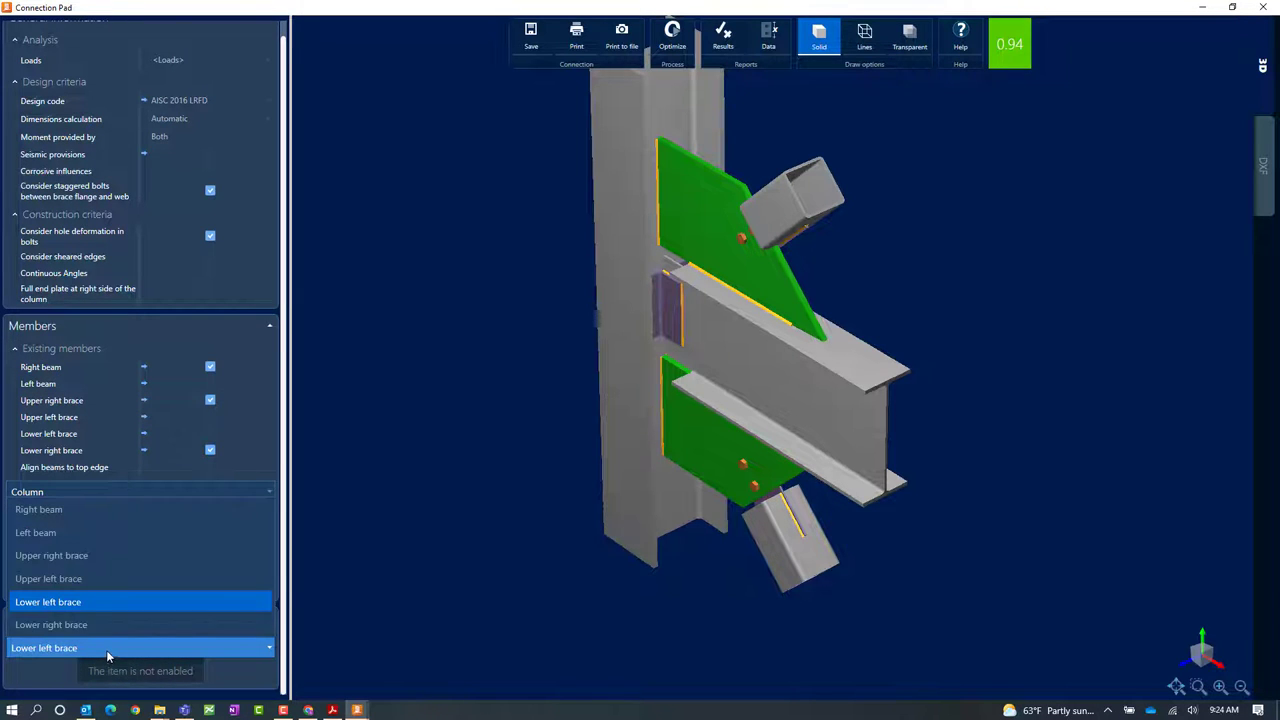
{"action": "left_click", "coordinate": [81, 509]}
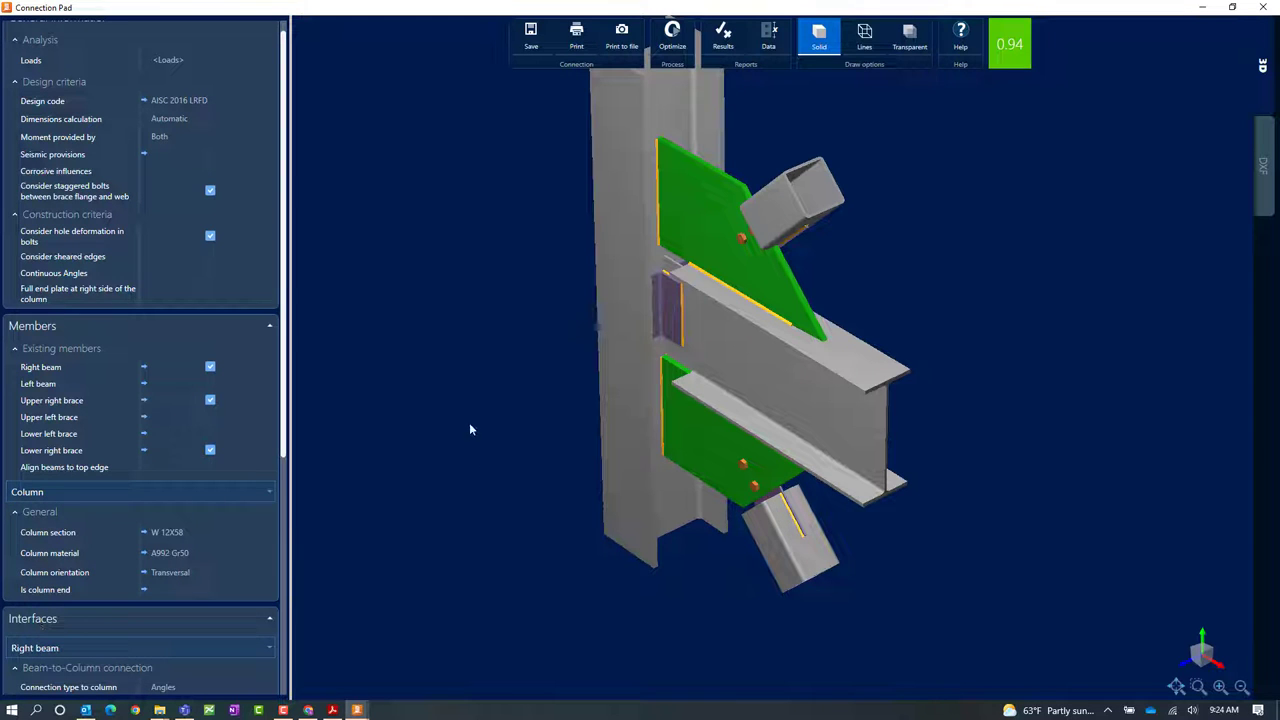
{"action": "left_click_drag", "start_coordinate": [284, 440], "coordinate": [275, 695]}
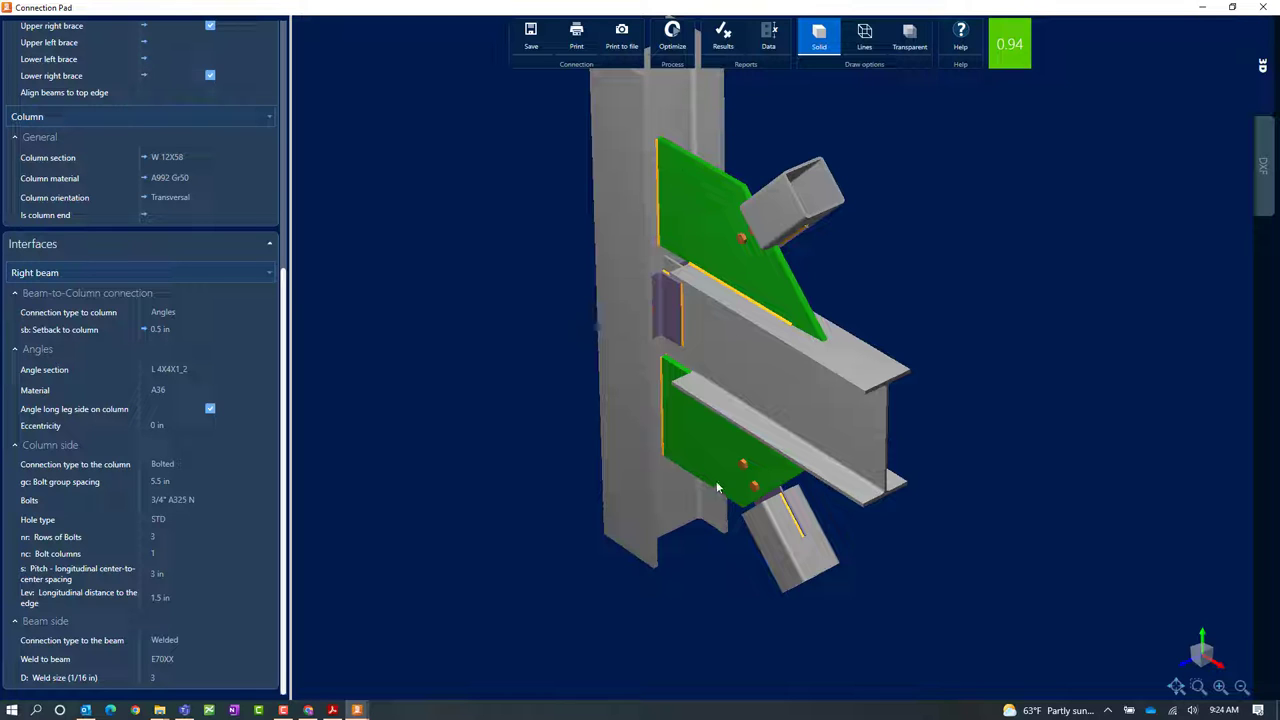
{"action": "left_click_drag", "start_coordinate": [827, 266], "coordinate": [677, 237]}
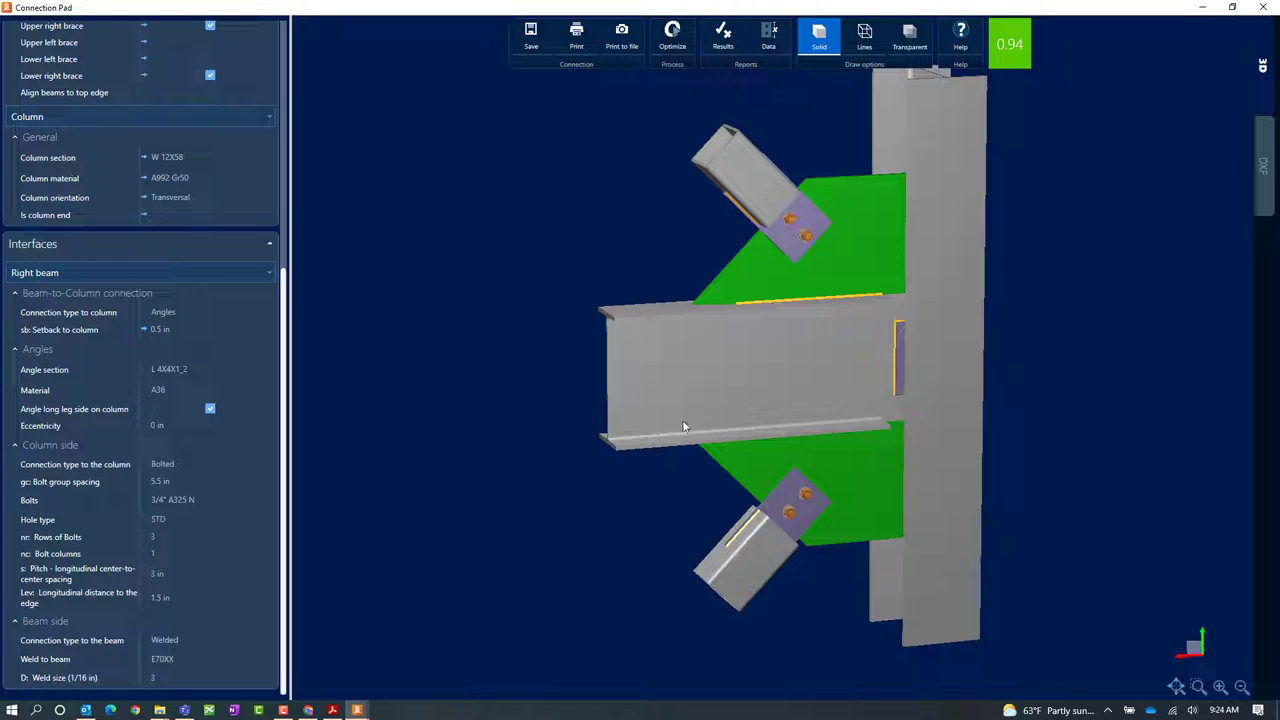
Step: Display the Upper right brace's Gusset properties: 0.75 in thick, A36 material
{"action": "left_click", "coordinate": [333, 710]}
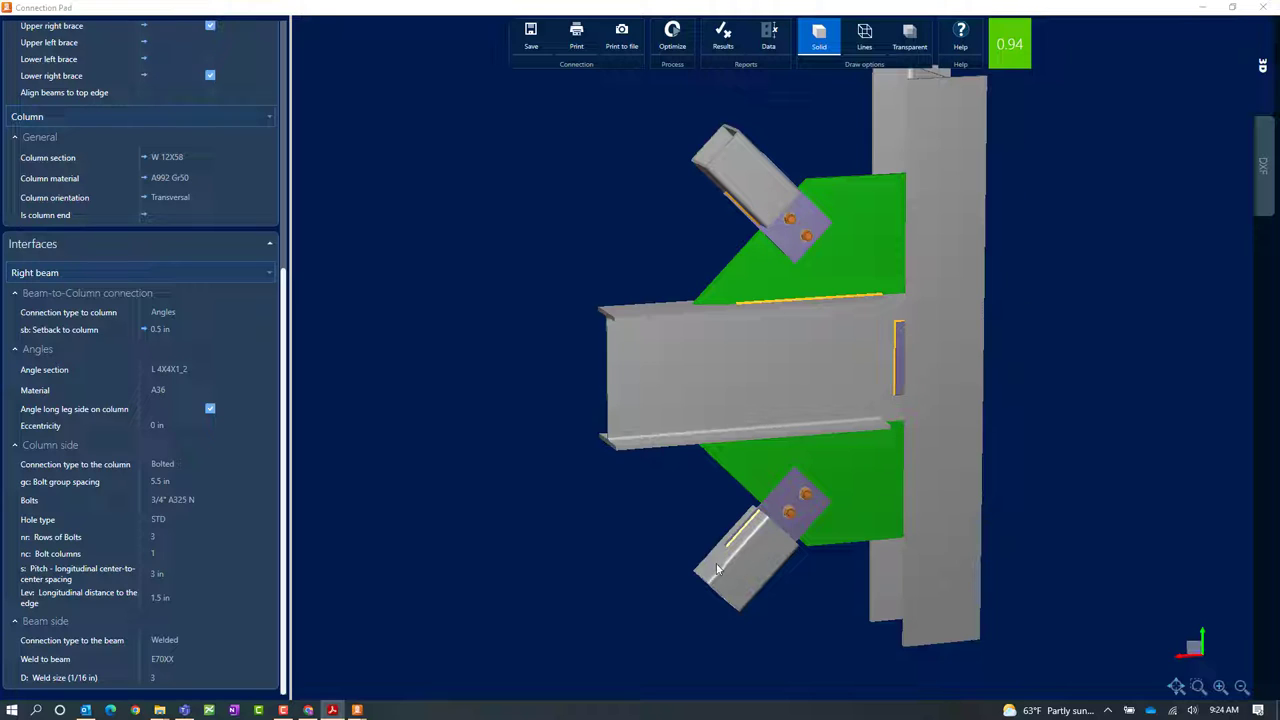
{"action": "left_click", "coordinate": [188, 273]}
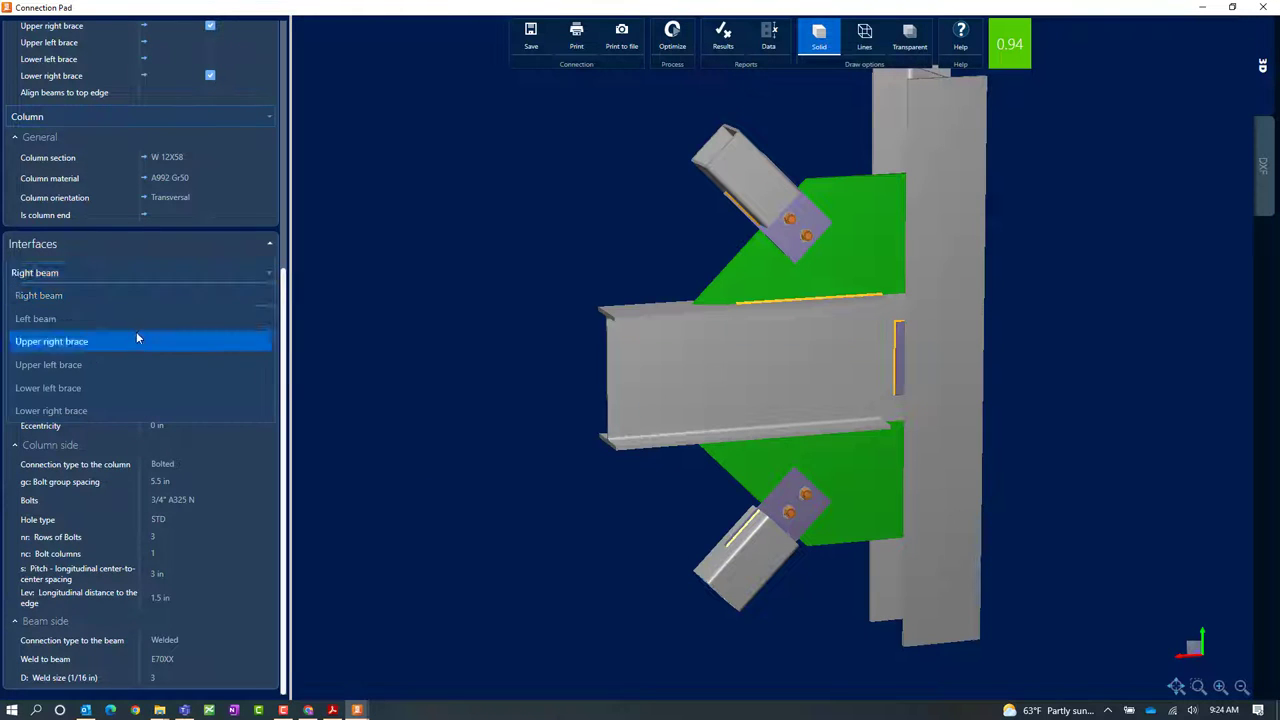
{"action": "left_click", "coordinate": [130, 341]}
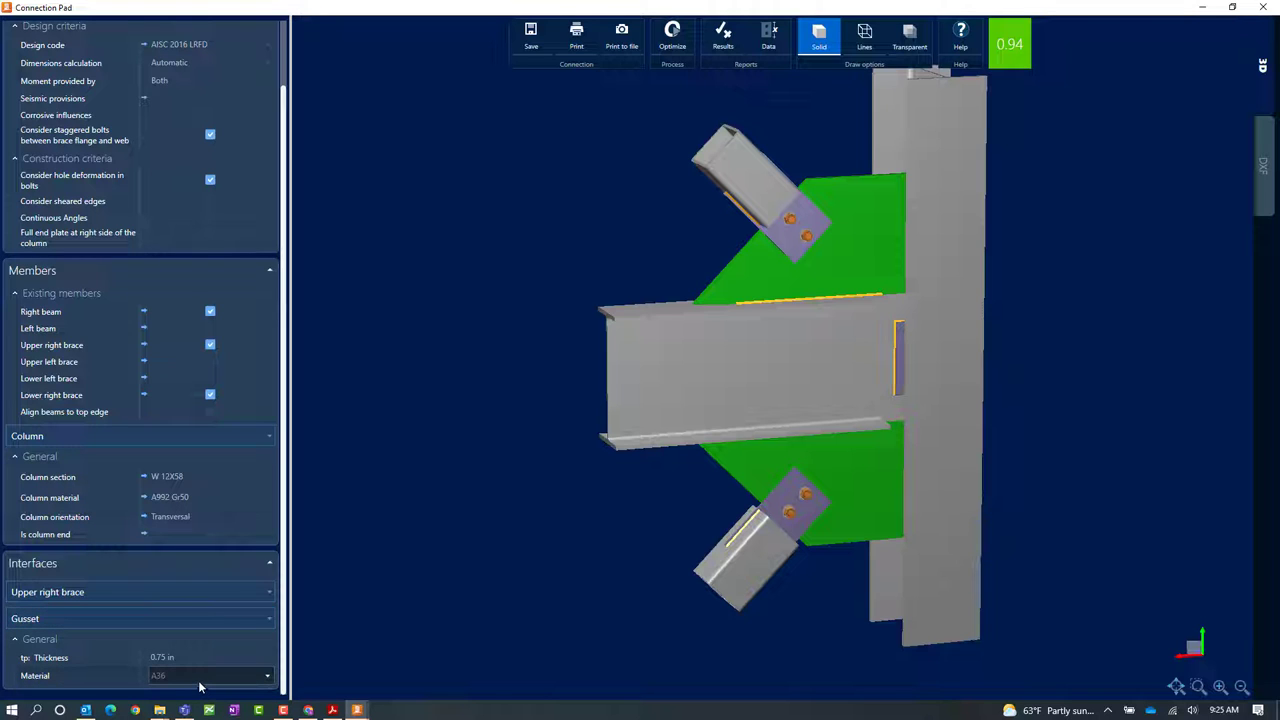
{"action": "left_click", "coordinate": [190, 619]}
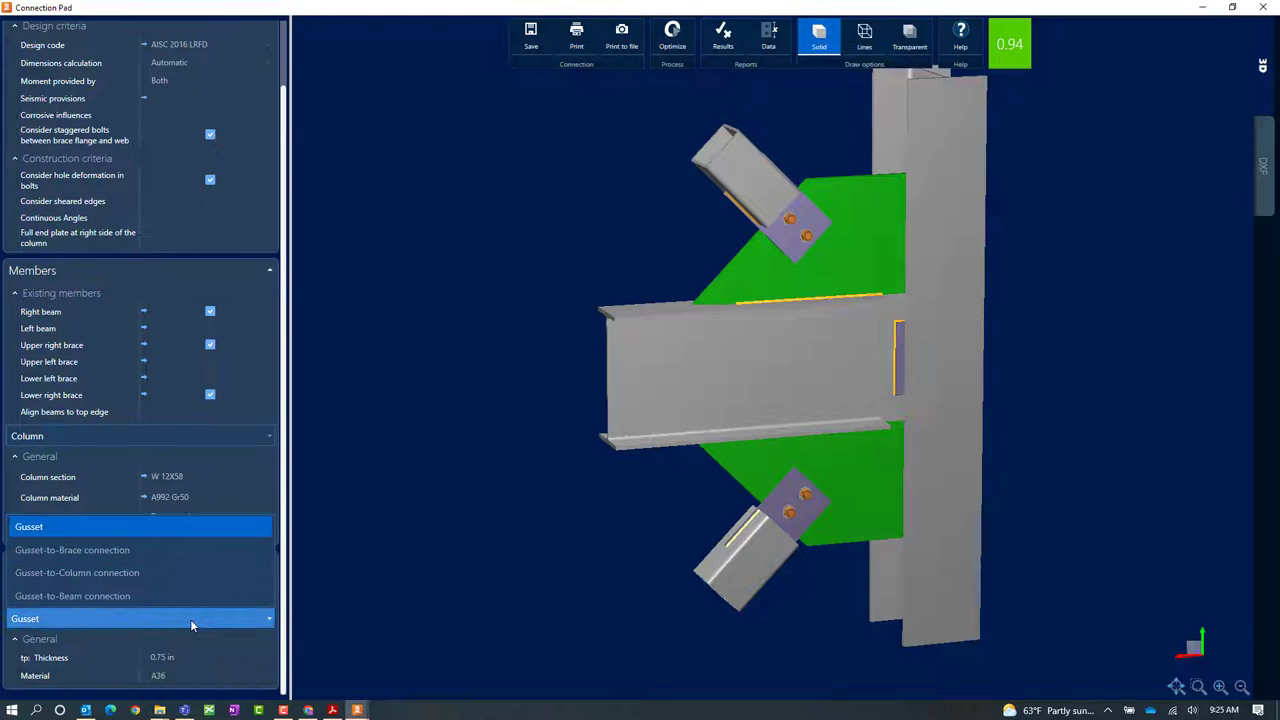
Step: Show the upper right brace's bolted Gusset-to-Brace connection settings and its Connection type choices
{"action": "left_click", "coordinate": [102, 550]}
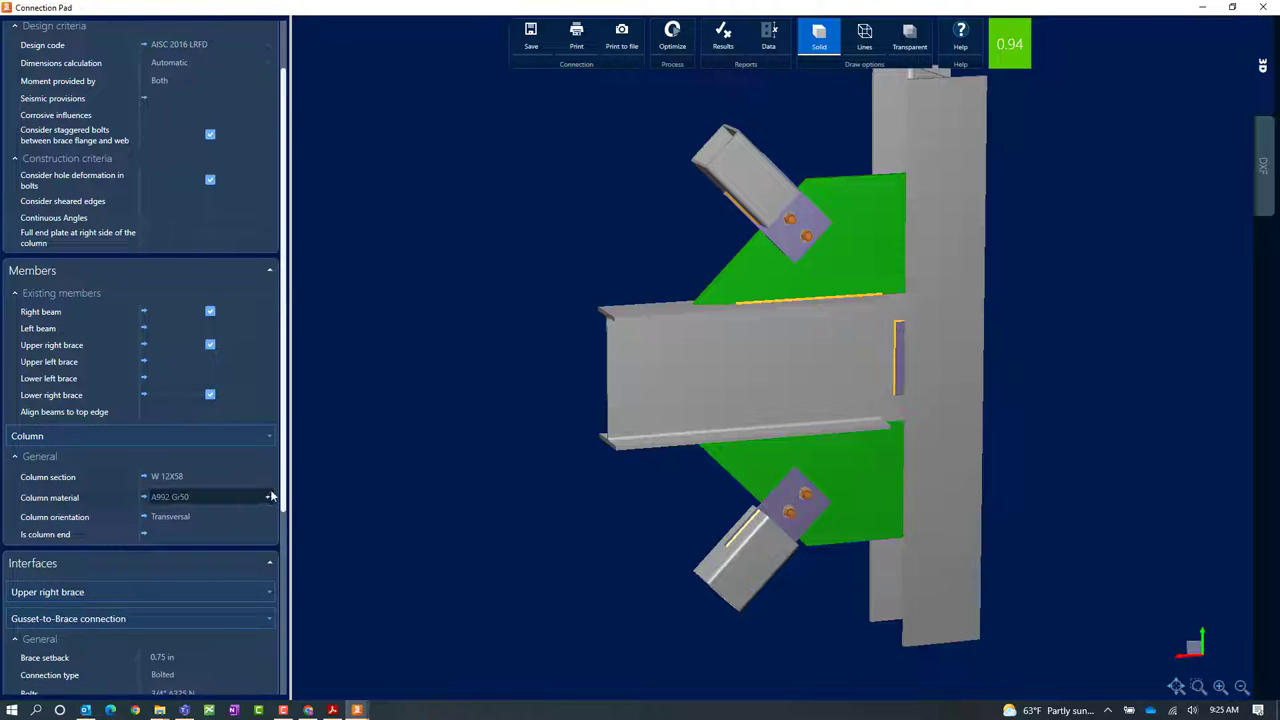
{"action": "left_click_drag", "start_coordinate": [288, 496], "coordinate": [293, 700]}
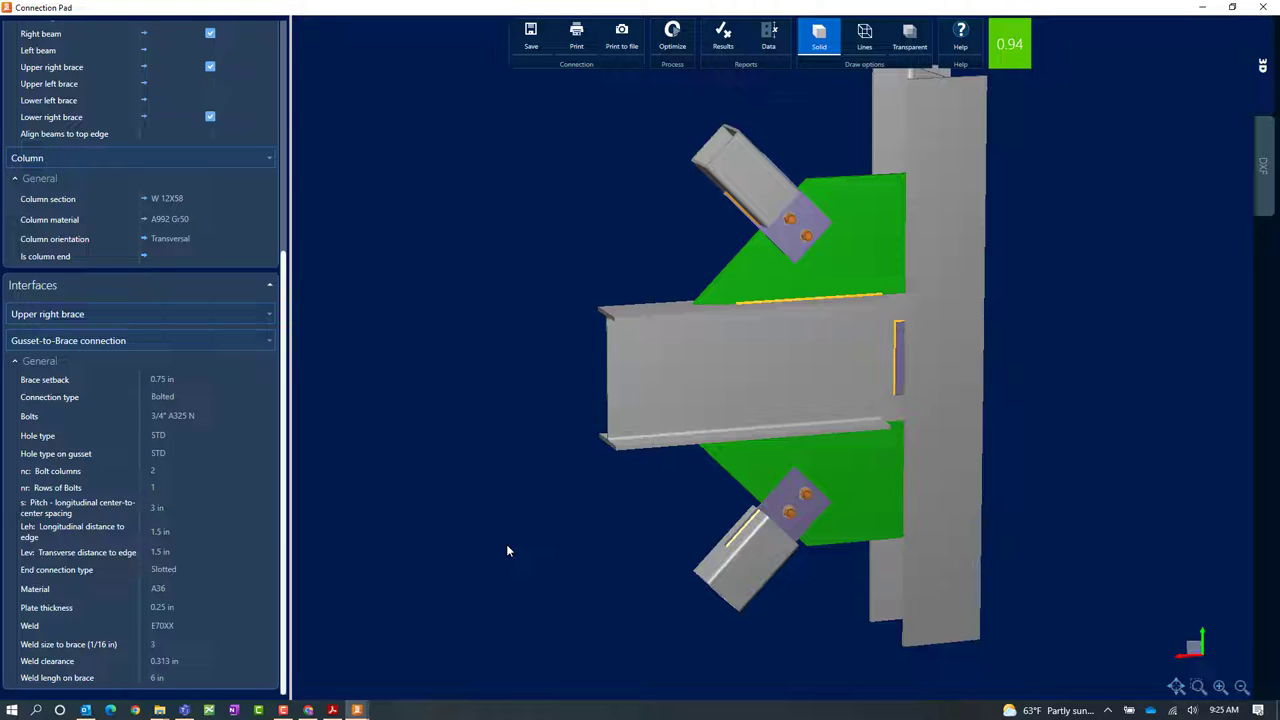
{"action": "left_click", "coordinate": [164, 396]}
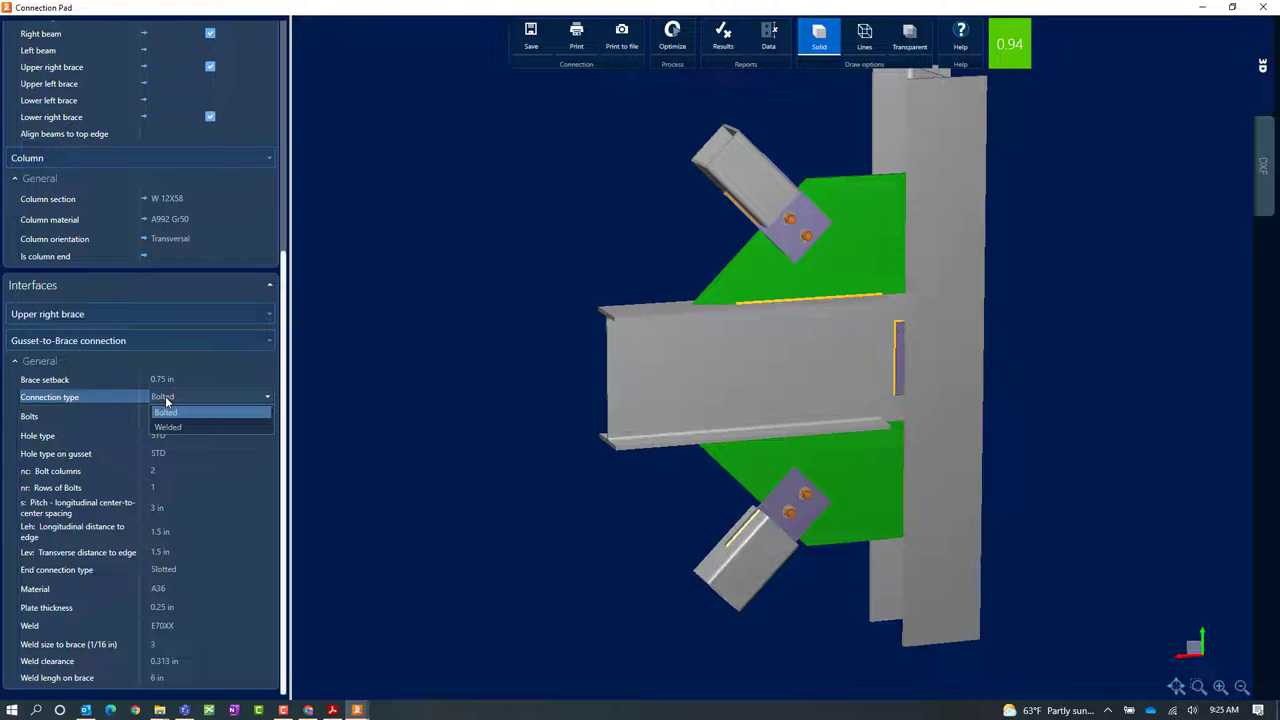
Step: Set the upper right brace's Gusset-to-Brace connection type to Welded (E70XX, 5/16 in, 10 in)
{"action": "left_click", "coordinate": [167, 428]}
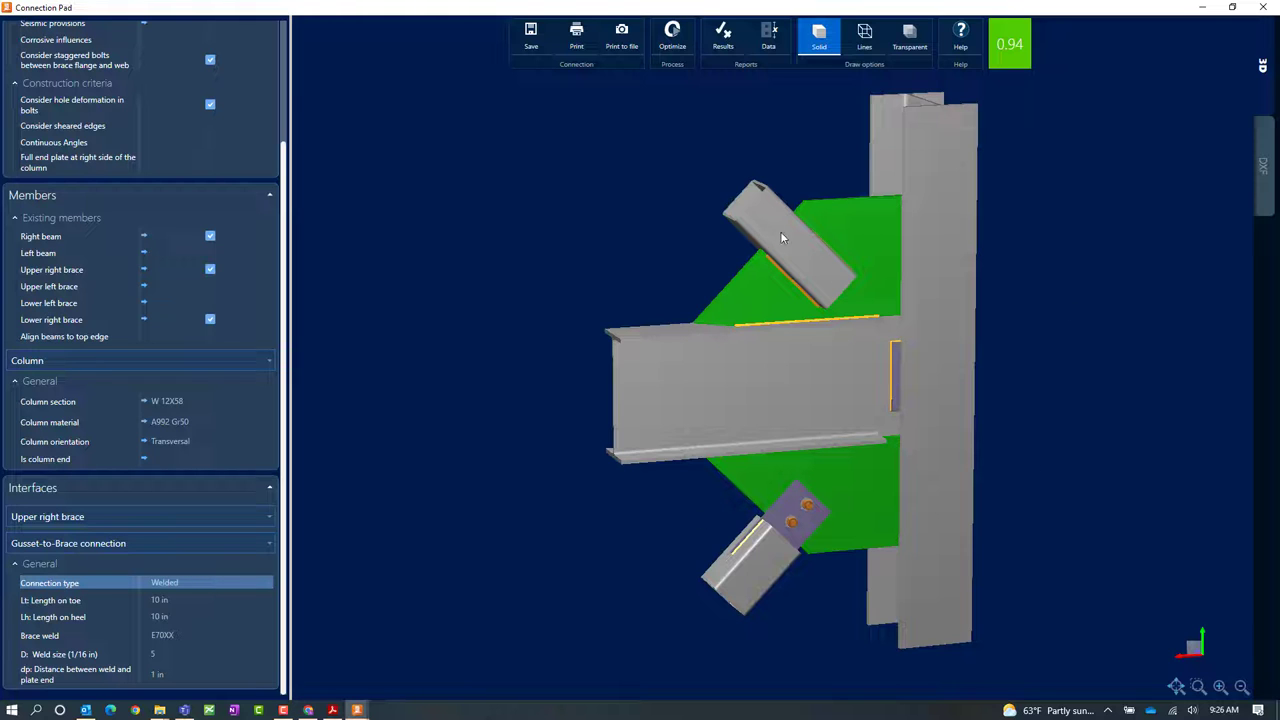
Step: Set the Lower right brace's Gusset-to-Brace connection type from Bolted to Welded
{"action": "left_click", "coordinate": [144, 517]}
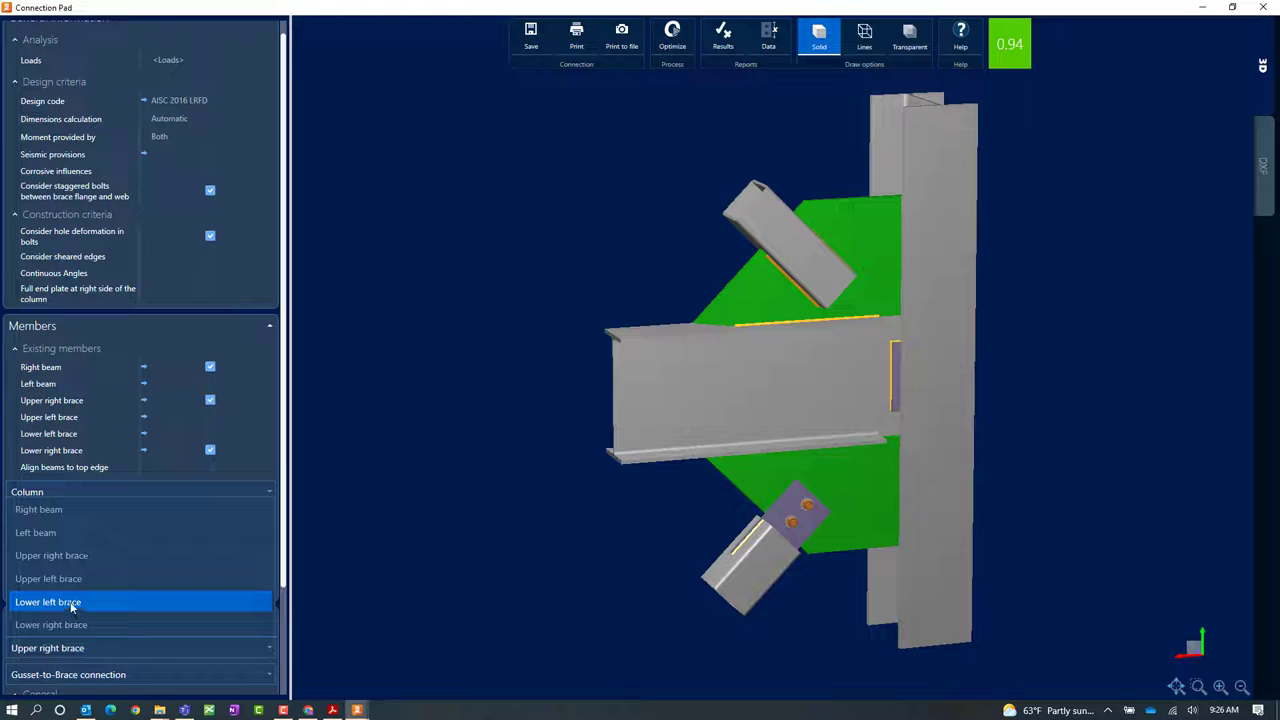
{"action": "left_click", "coordinate": [65, 622]}
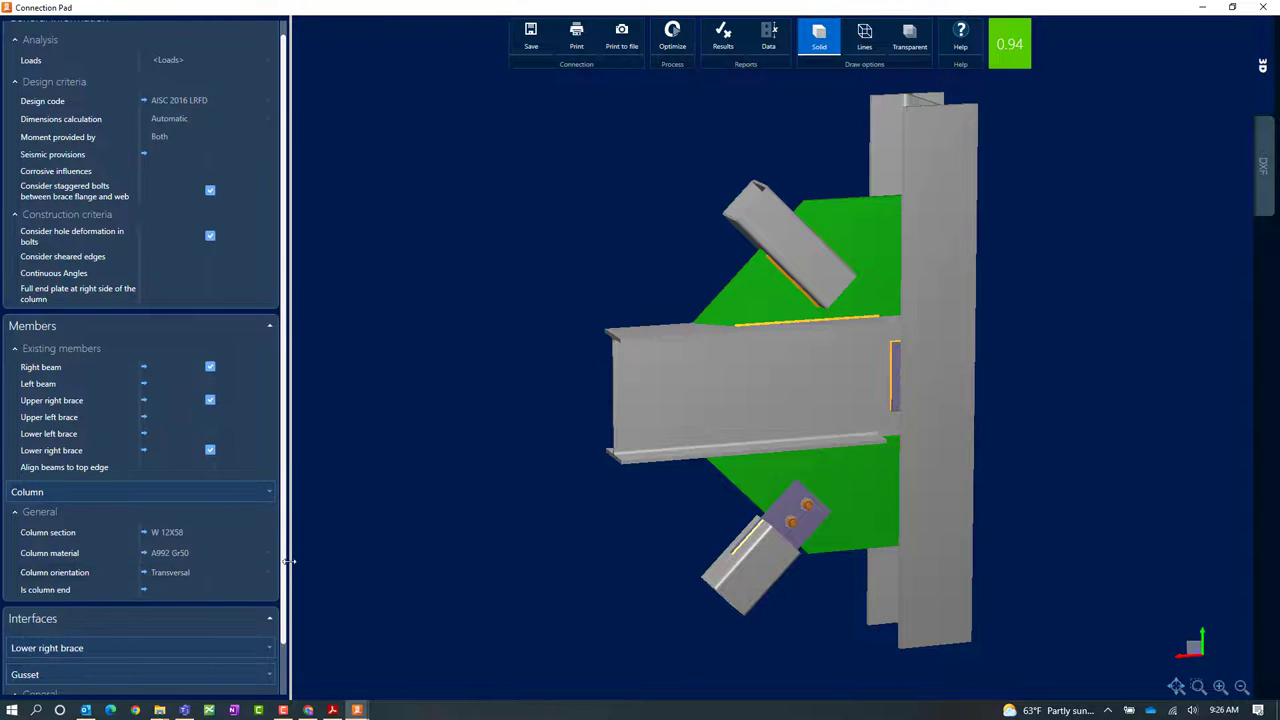
{"action": "scroll", "coordinate": [283, 572], "scroll_direction": "down", "scroll_amount": 1}
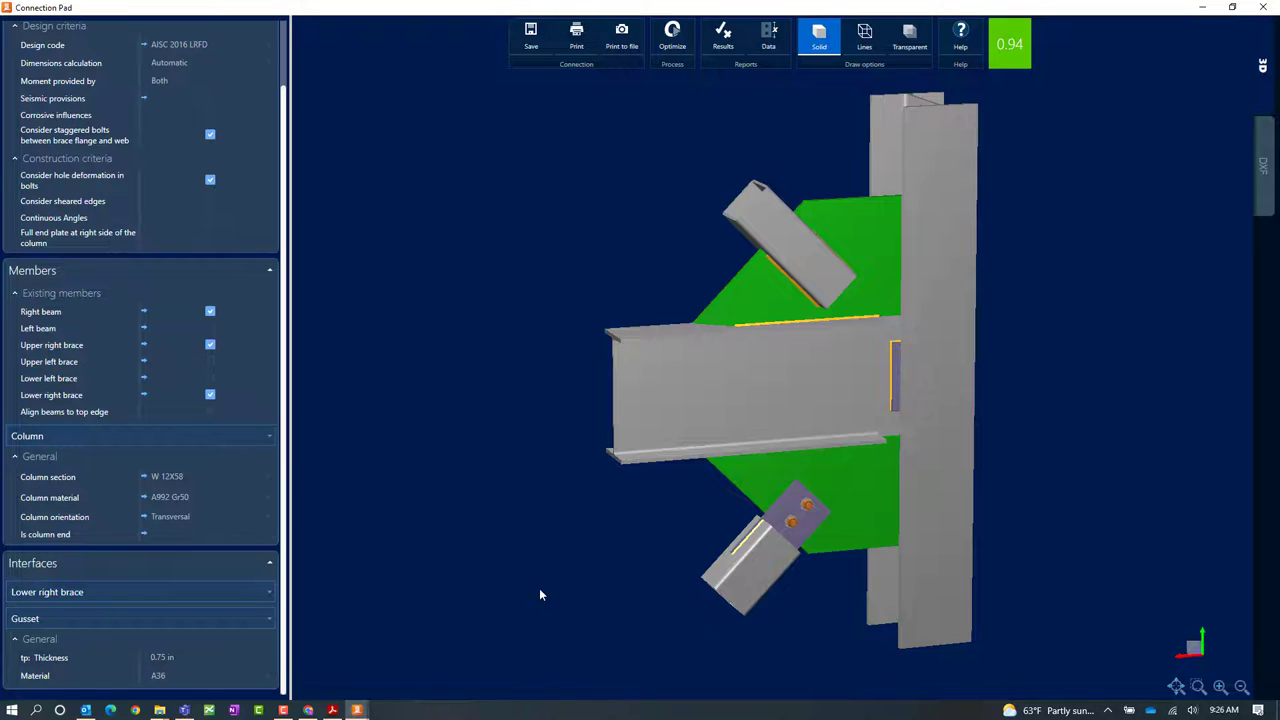
{"action": "left_click", "coordinate": [118, 620]}
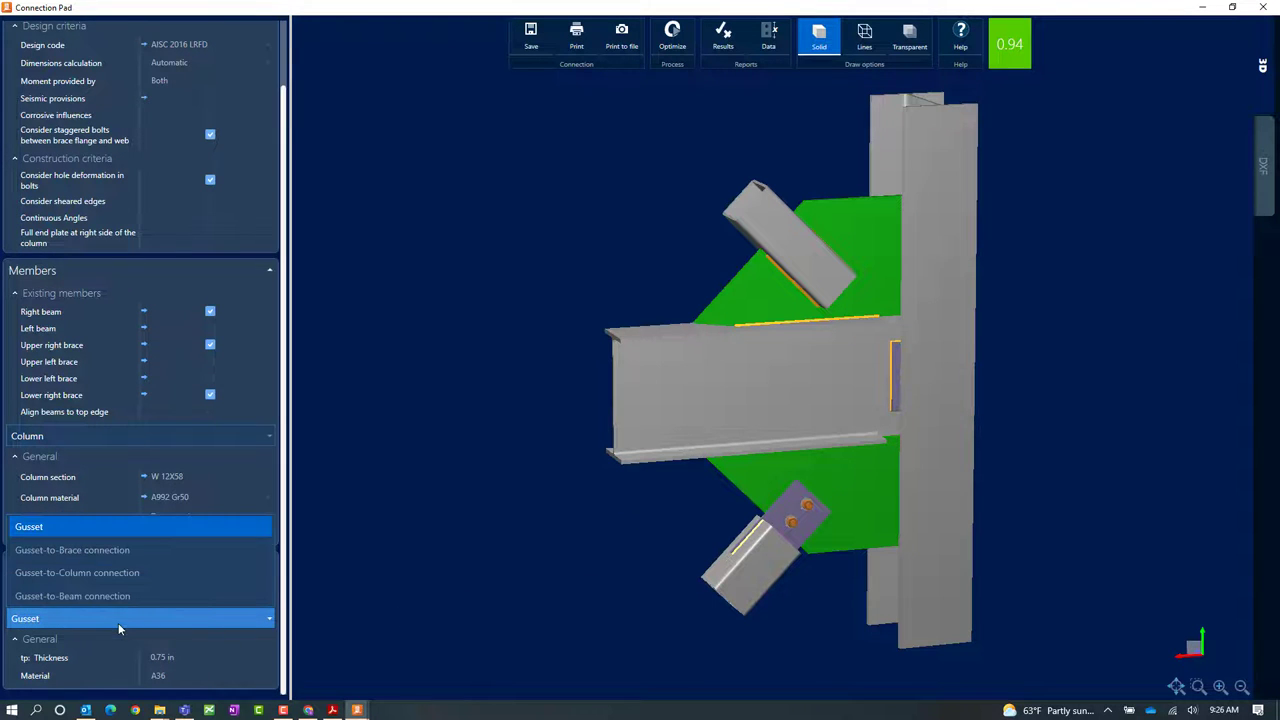
{"action": "left_click", "coordinate": [79, 553]}
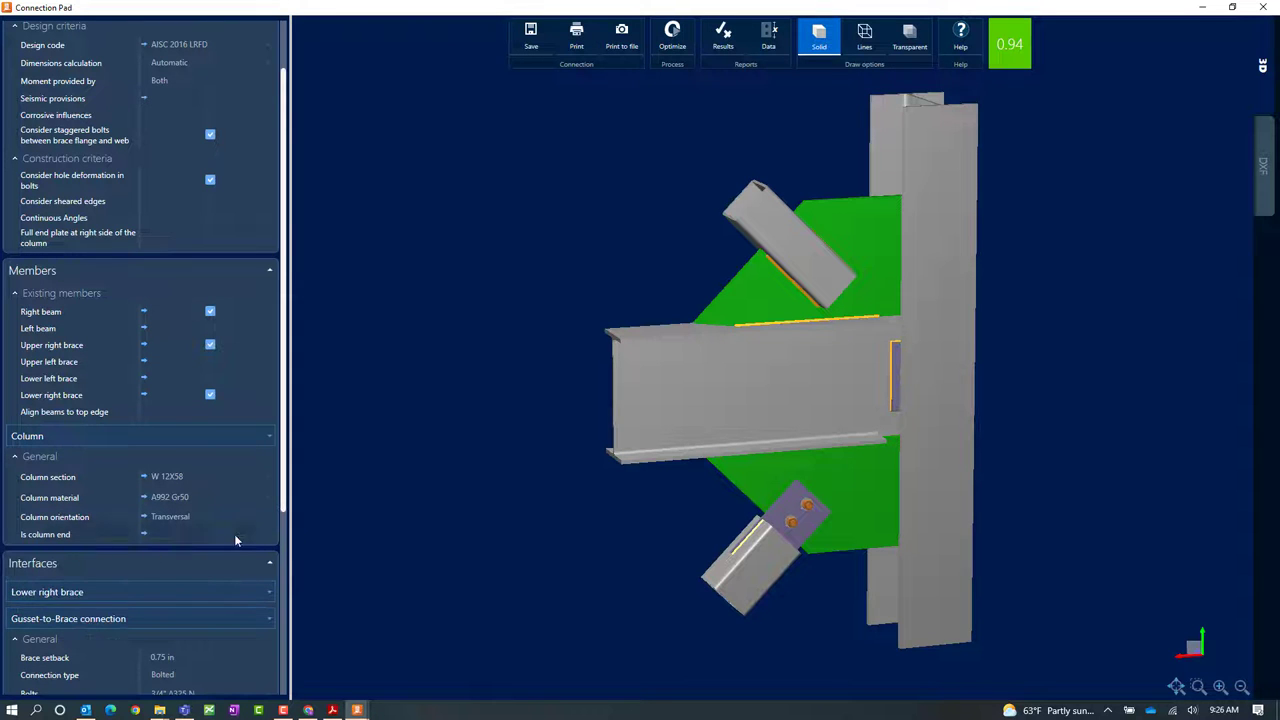
{"action": "scroll", "coordinate": [285, 503], "scroll_direction": "down", "scroll_amount": 5}
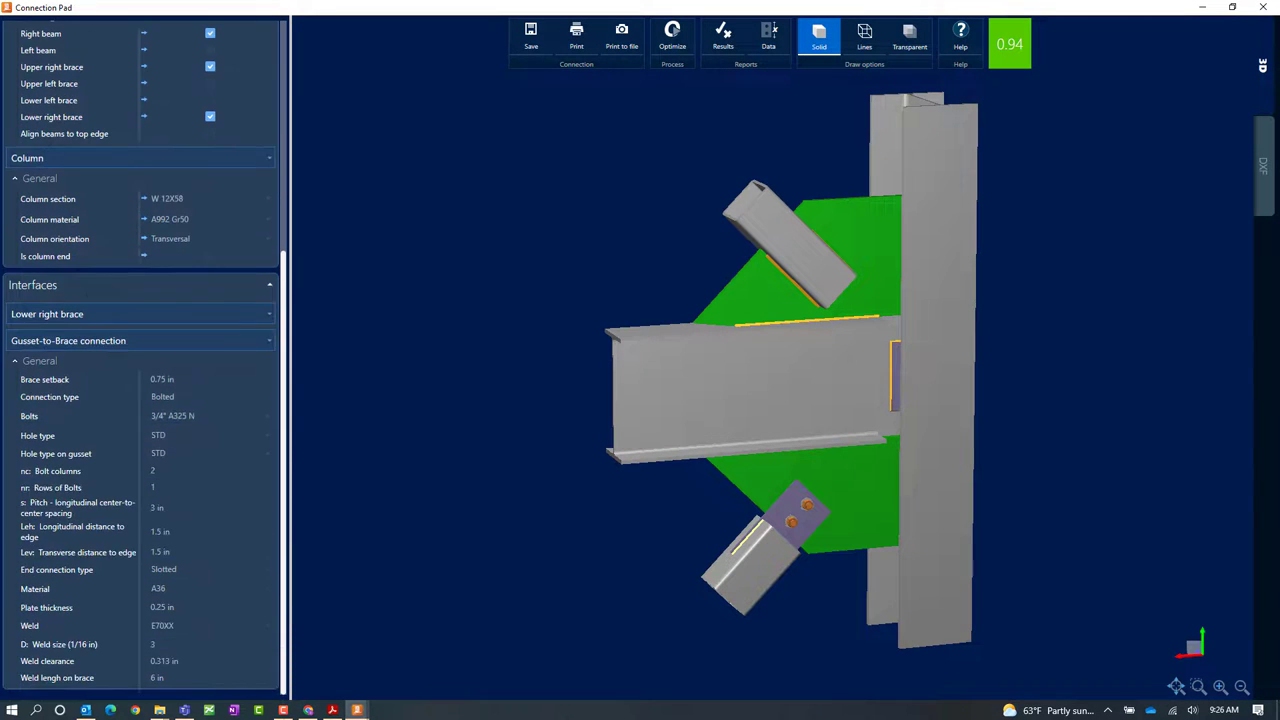
{"action": "left_click", "coordinate": [196, 396]}
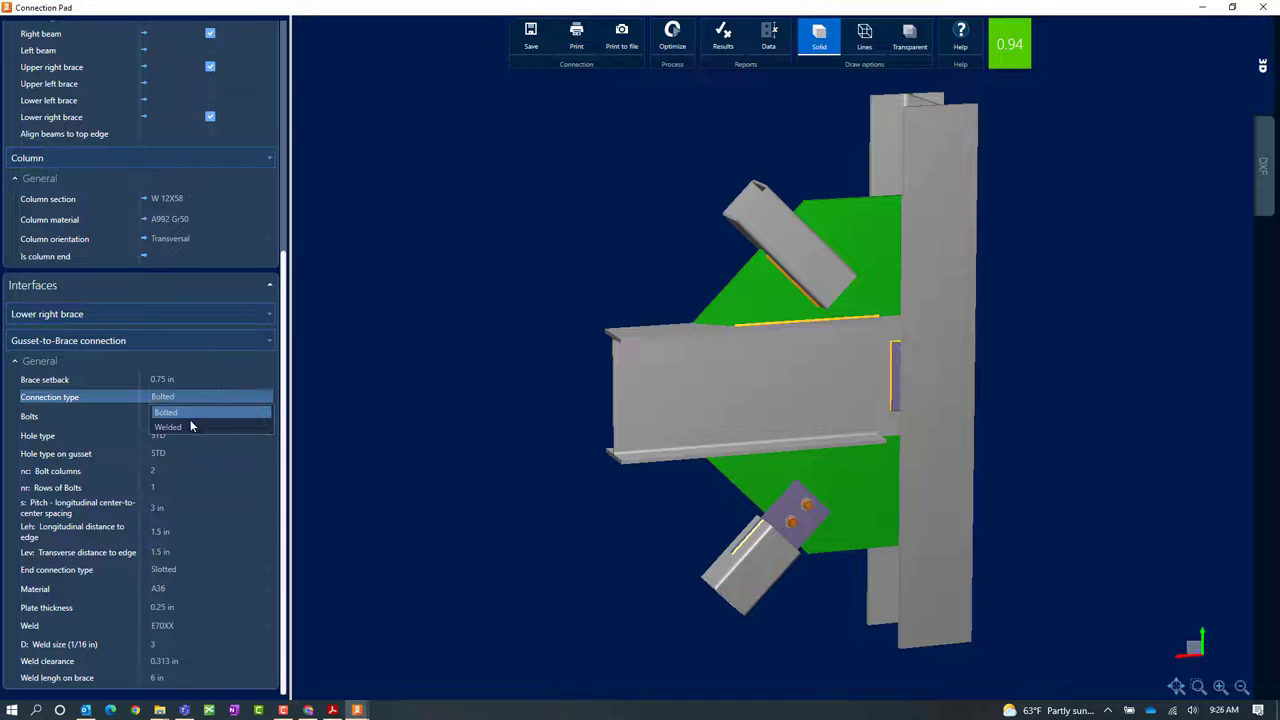
{"action": "left_click", "coordinate": [168, 427]}
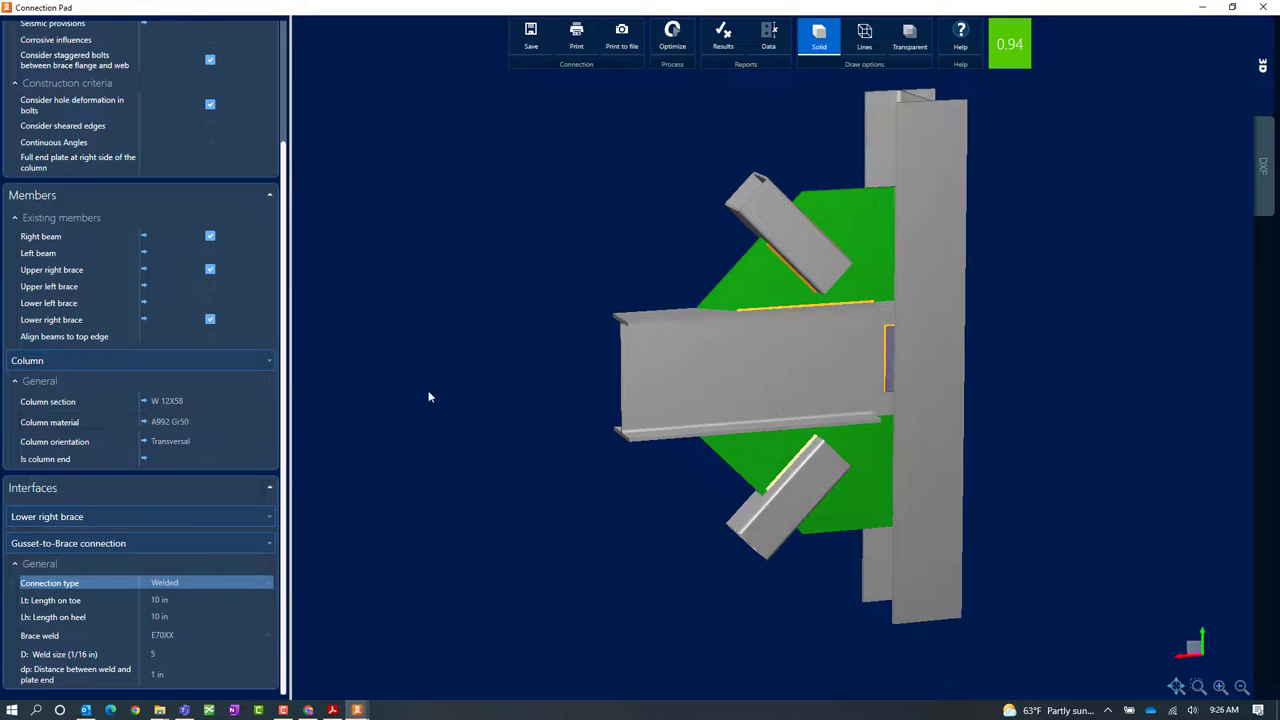
Step: Orbit the model to an oblique view of both welded brace-to-gusset connections
{"action": "middle_click_drag", "start_coordinate": [418, 397], "coordinate": [546, 415]}
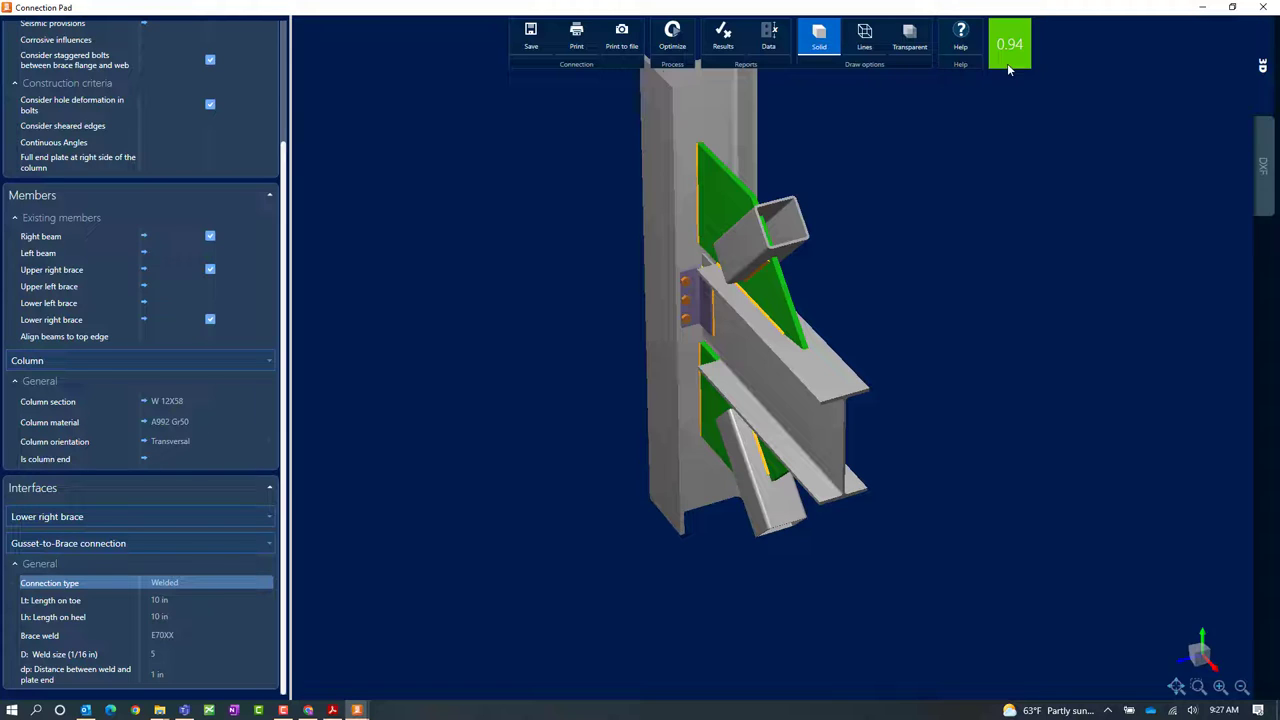
Step: Generate the design results report and scroll through its demand tables
{"action": "left_click", "coordinate": [726, 42]}
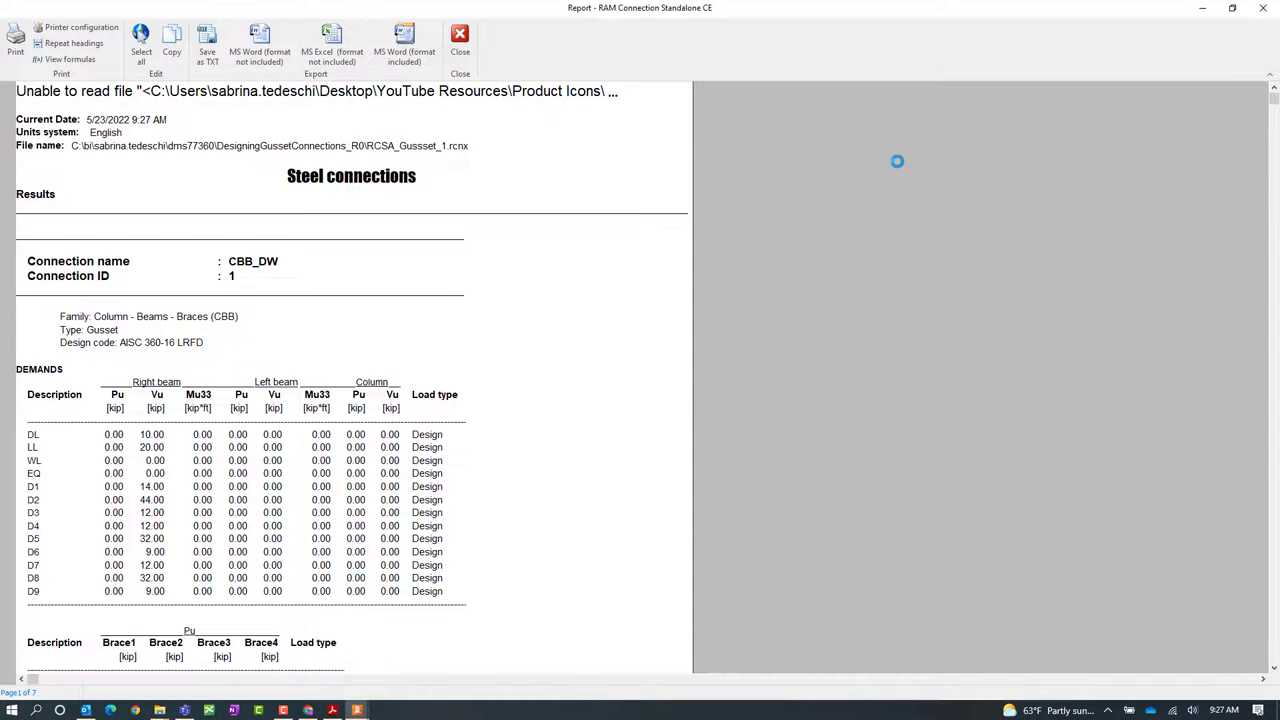
{"action": "scroll", "coordinate": [543, 334], "scroll_direction": "down", "scroll_amount": 5}
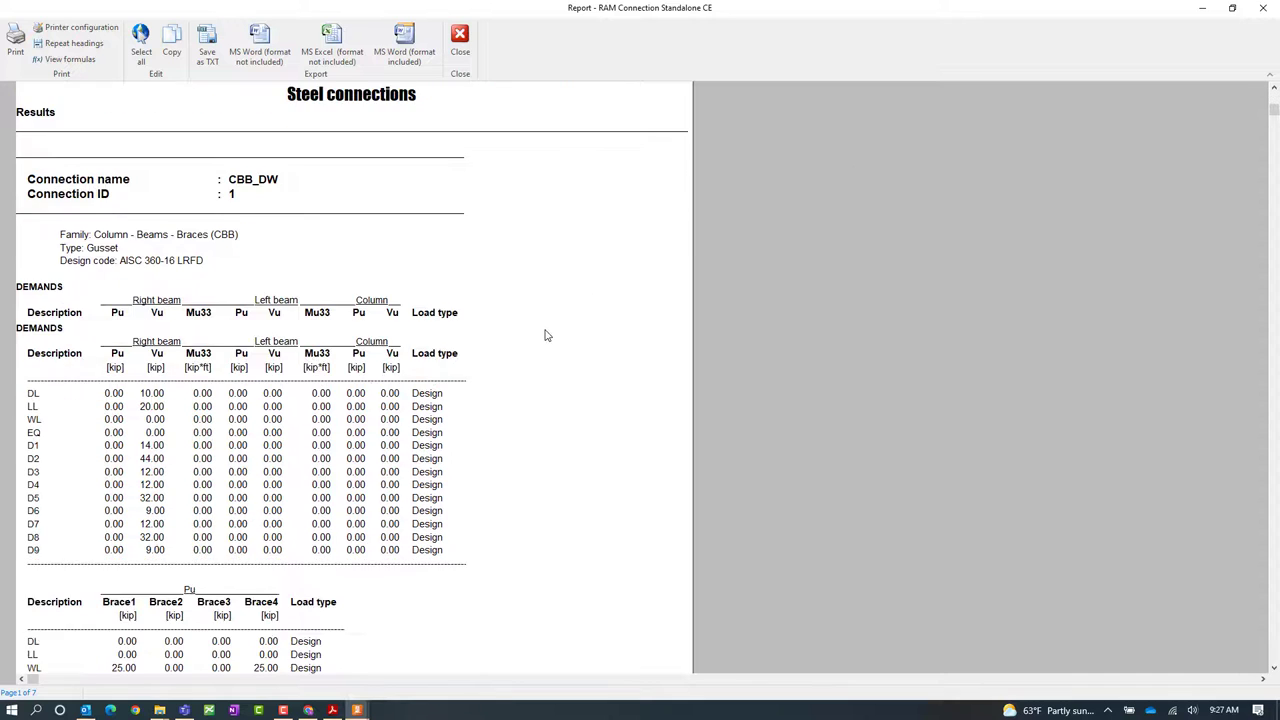
{"action": "scroll", "coordinate": [549, 342], "scroll_direction": "down", "scroll_amount": 7}
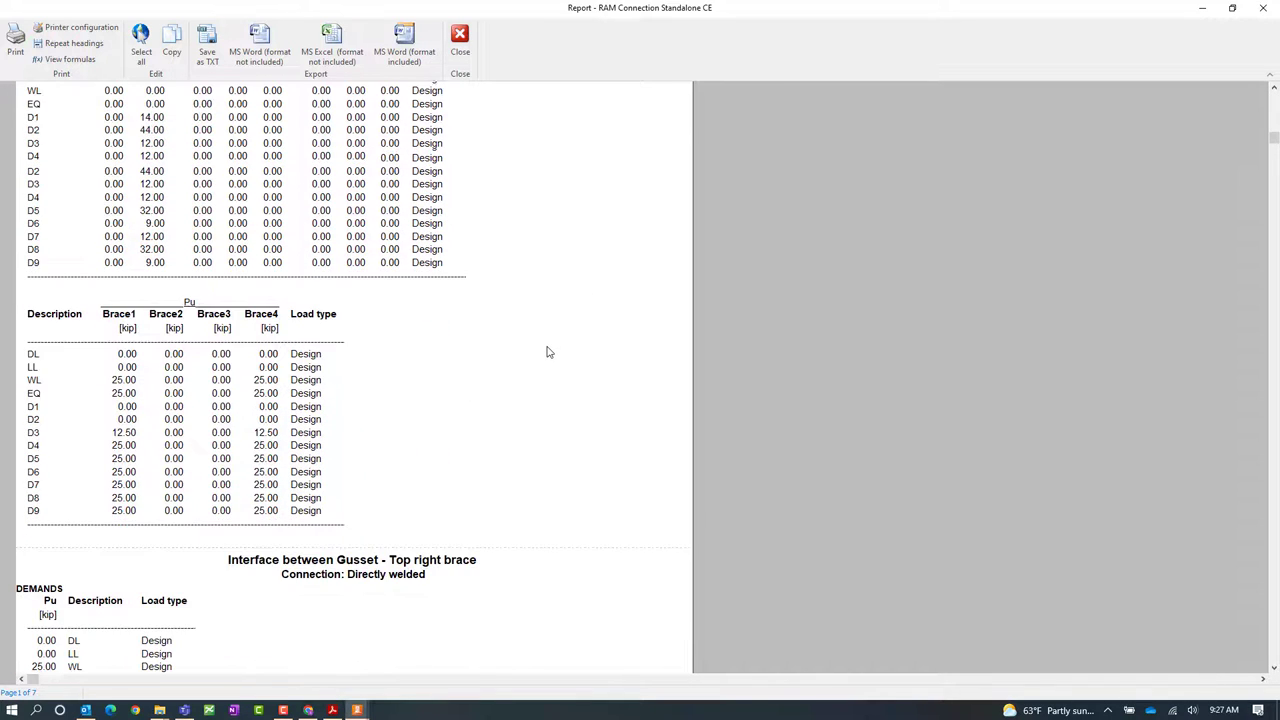
{"action": "scroll", "coordinate": [545, 355], "scroll_direction": "down", "scroll_amount": 11}
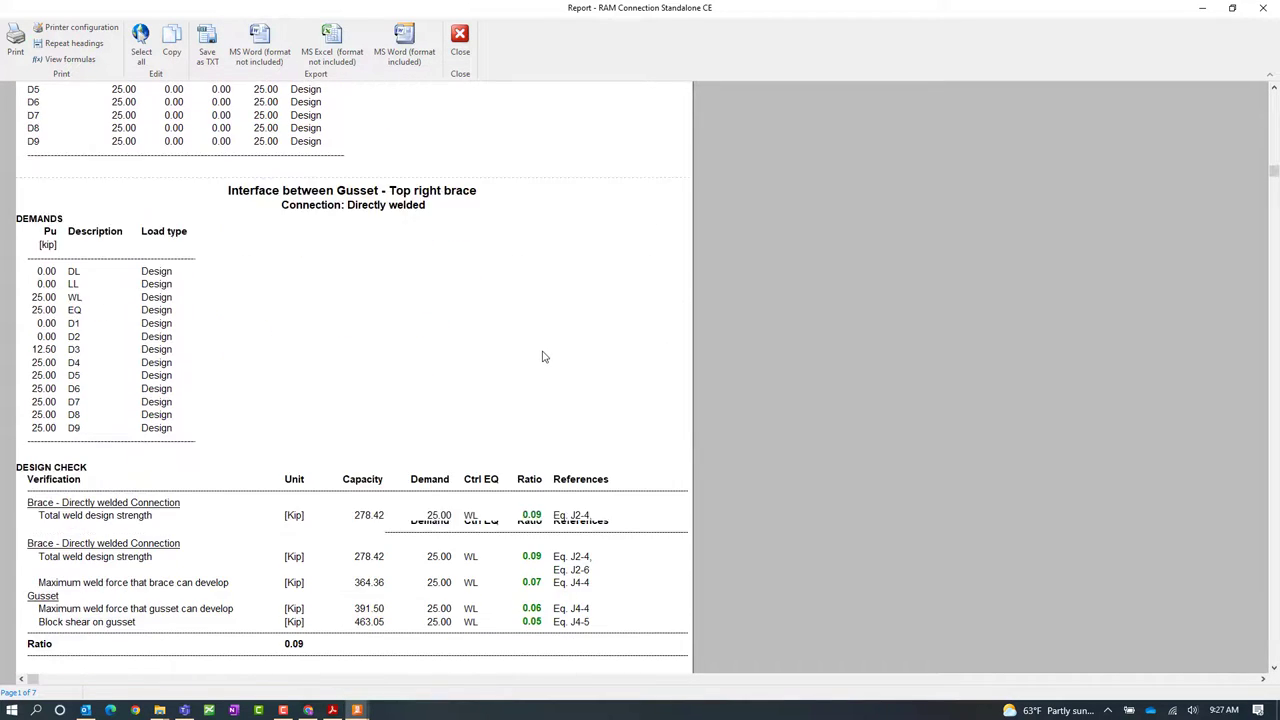
{"action": "scroll", "coordinate": [729, 395], "scroll_direction": "down", "scroll_amount": 1}
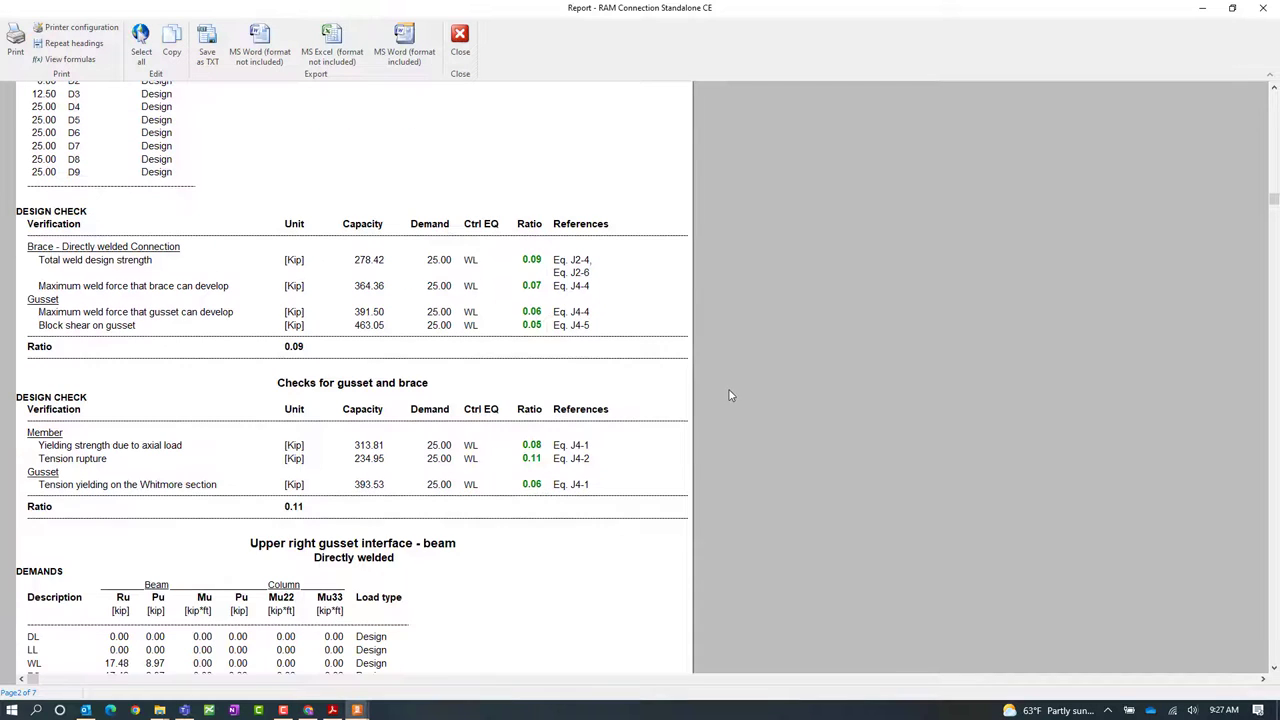
{"action": "scroll", "coordinate": [728, 393], "scroll_direction": "down", "scroll_amount": 2}
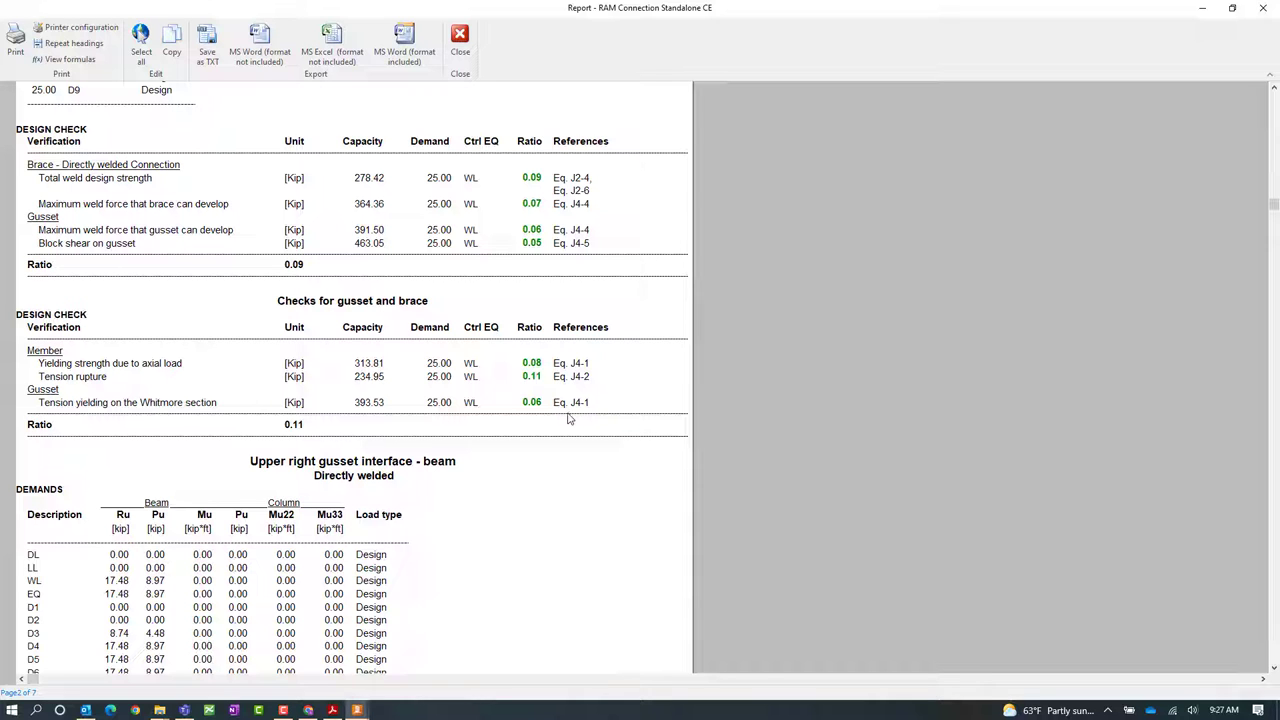
Step: Review the weld design check sections and turn on the report's calculation formulas
{"action": "scroll", "coordinate": [530, 410], "scroll_direction": "down", "scroll_amount": 9}
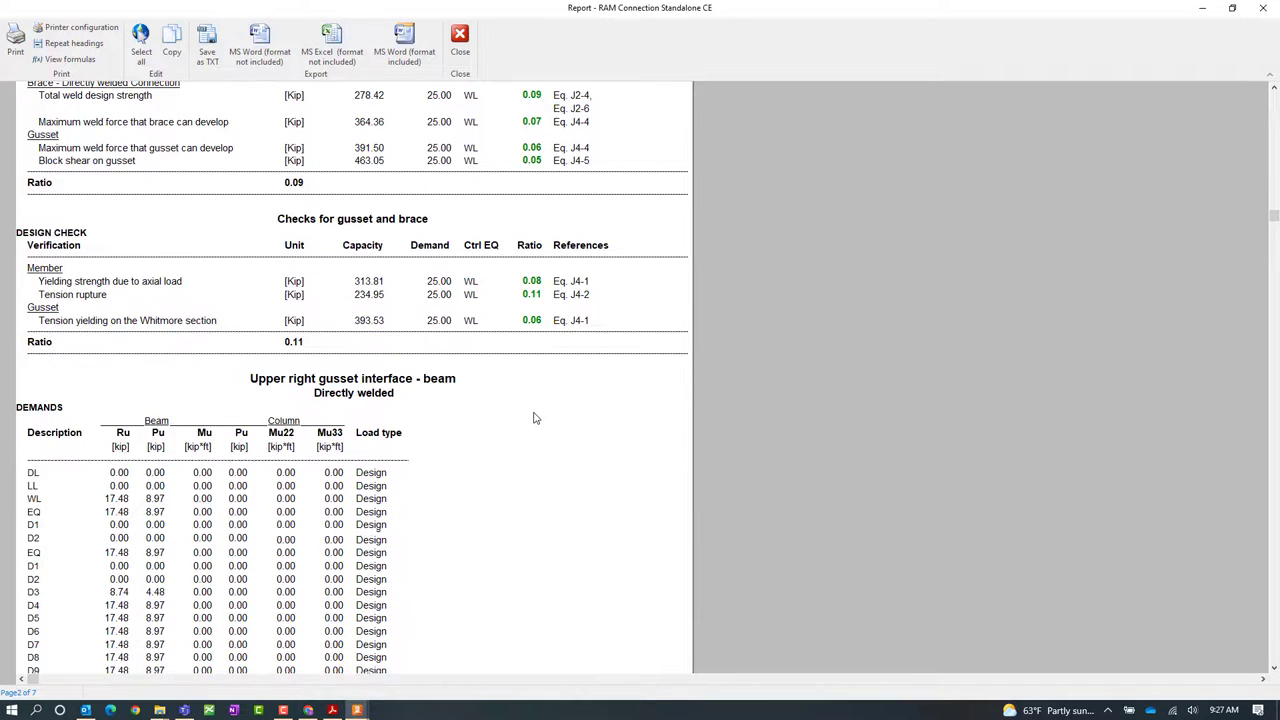
{"action": "scroll", "coordinate": [537, 423], "scroll_direction": "down", "scroll_amount": 4}
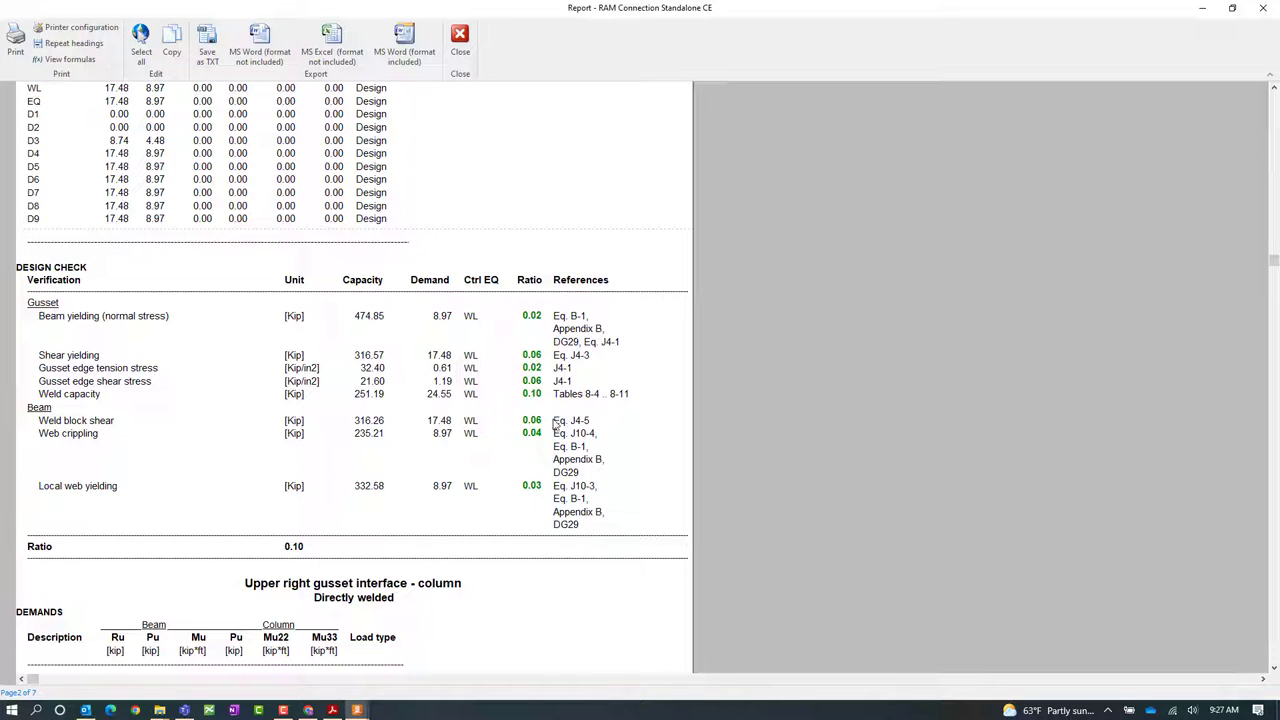
{"action": "scroll", "coordinate": [550, 422], "scroll_direction": "up", "scroll_amount": 2}
{"action": "scroll", "coordinate": [551, 420], "scroll_direction": "up", "scroll_amount": 12}
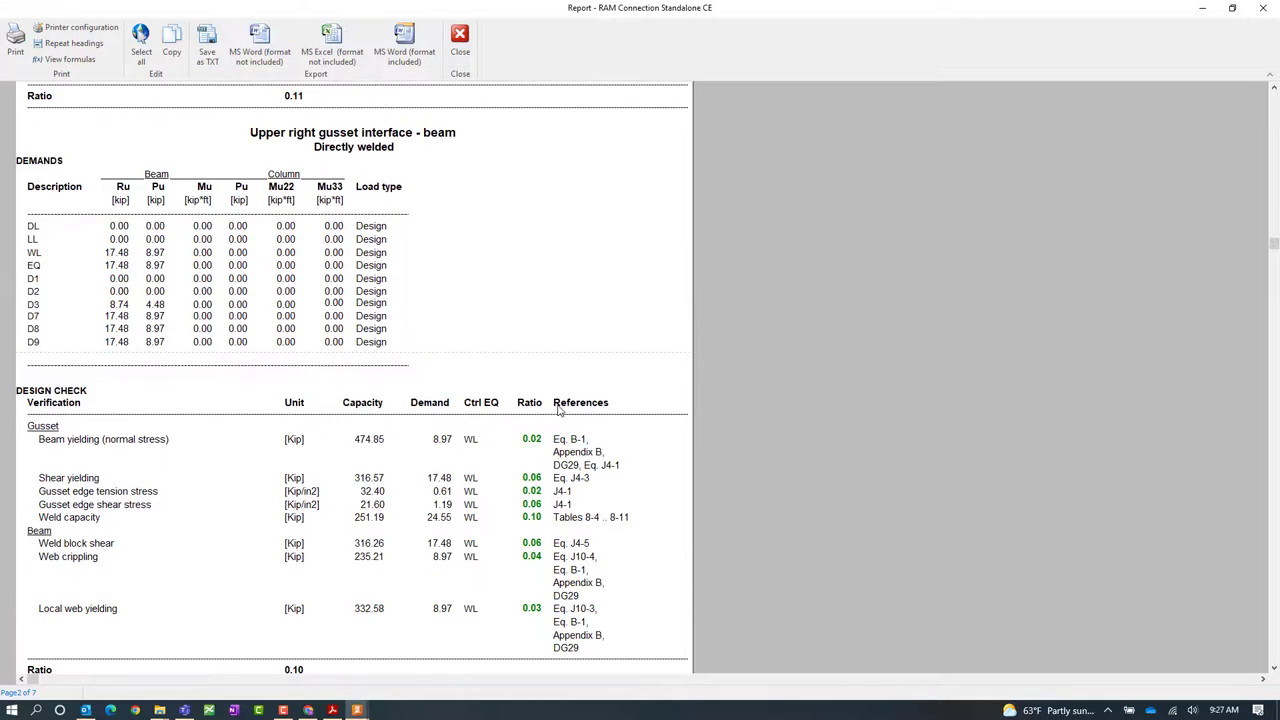
{"action": "scroll", "coordinate": [628, 398], "scroll_direction": "up", "scroll_amount": 10}
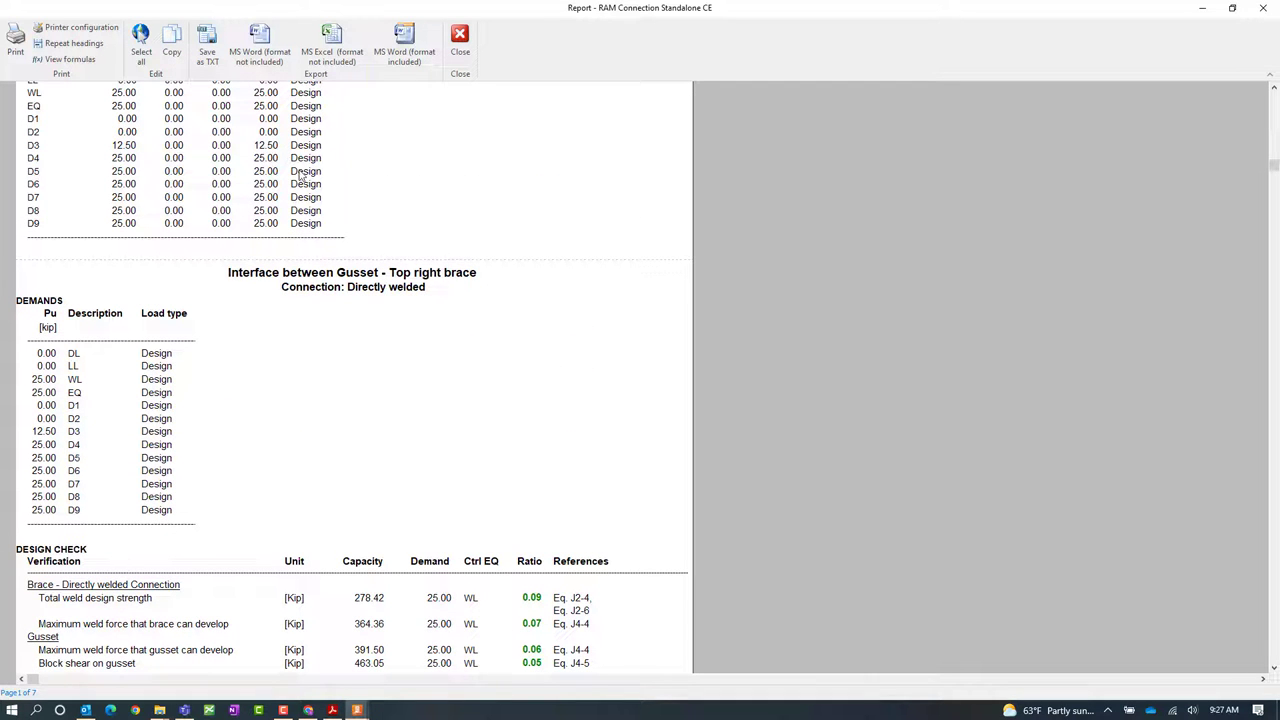
{"action": "left_click", "coordinate": [76, 61]}
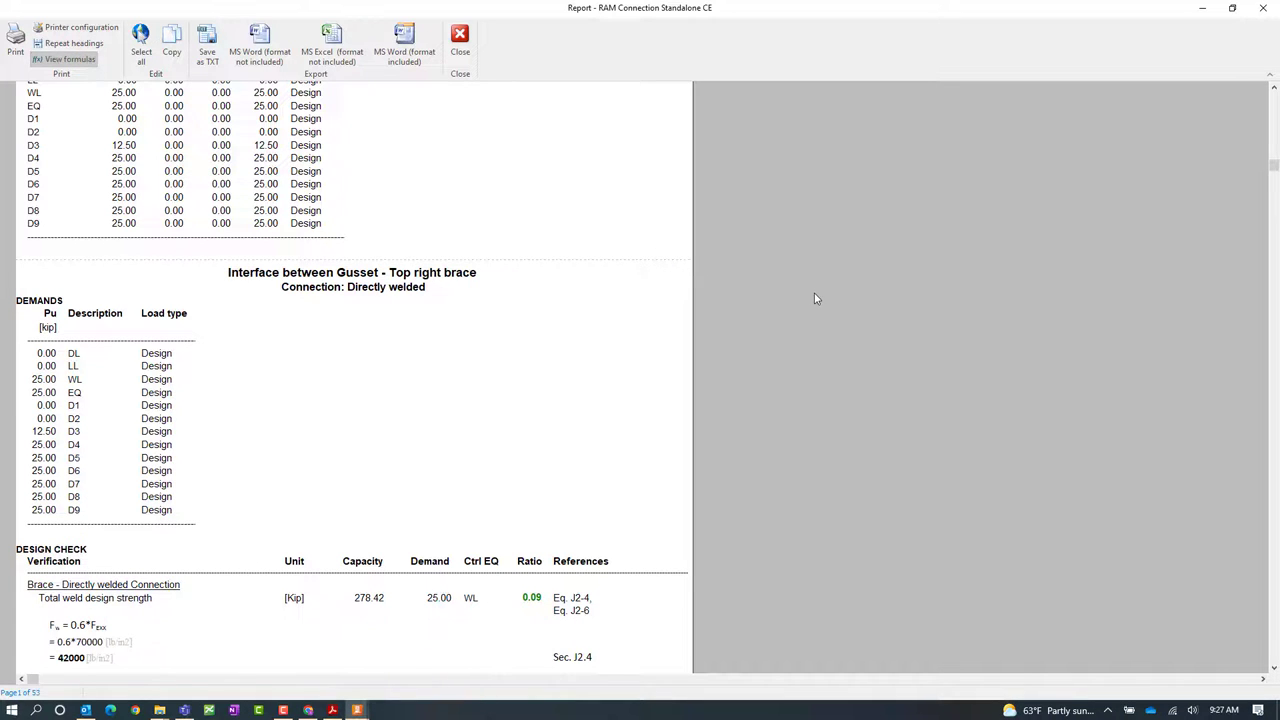
Step: Scroll to the Total weld design strength calculations, then close the report
{"action": "scroll", "coordinate": [813, 289], "scroll_direction": "down", "scroll_amount": 3}
{"action": "scroll", "coordinate": [813, 300], "scroll_direction": "down", "scroll_amount": 5}
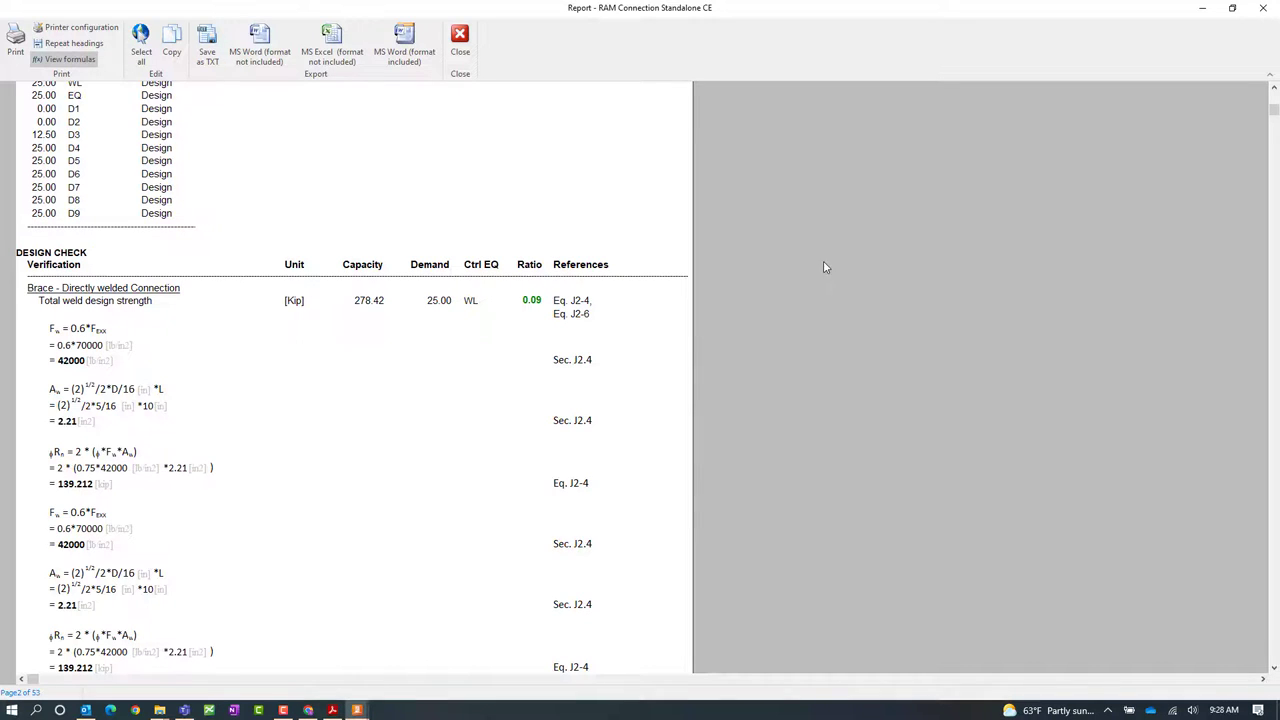
{"action": "left_click", "coordinate": [460, 58]}
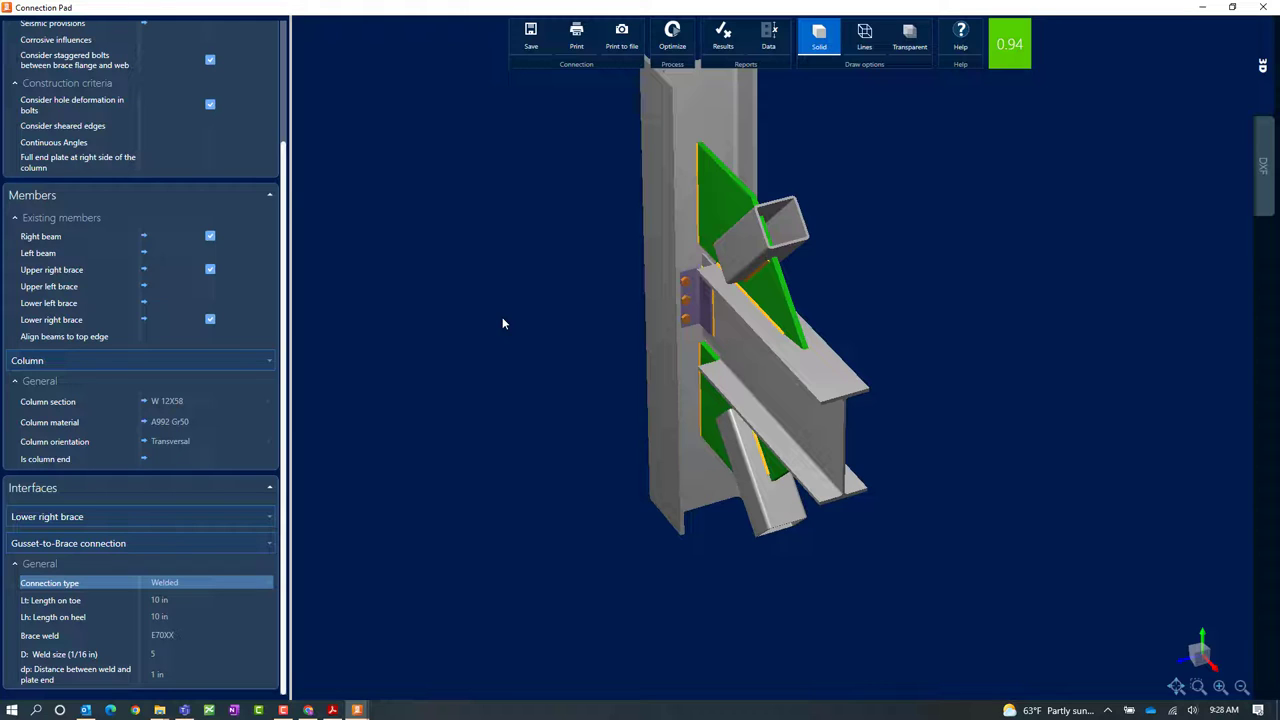
Step: Review the connection's DXF drawing, then close Connection Pad to return to the joints
{"action": "left_click", "coordinate": [1263, 158]}
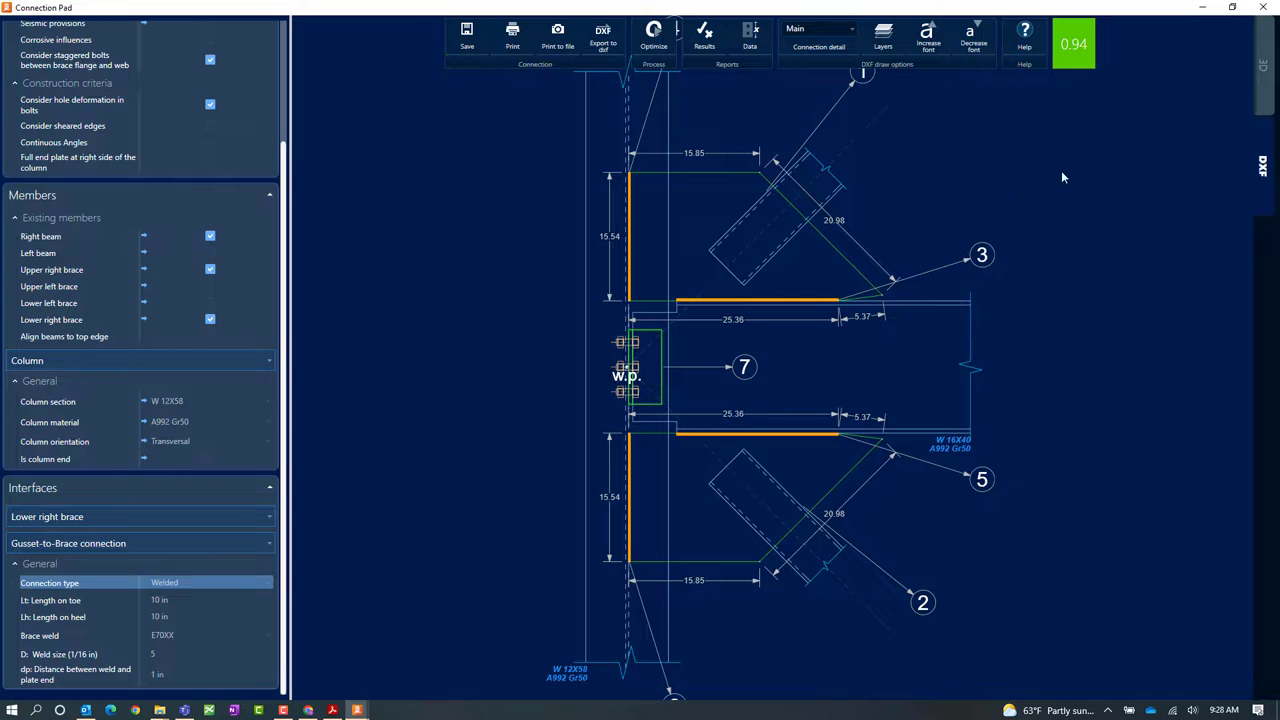
{"action": "left_click", "coordinate": [1266, 9]}
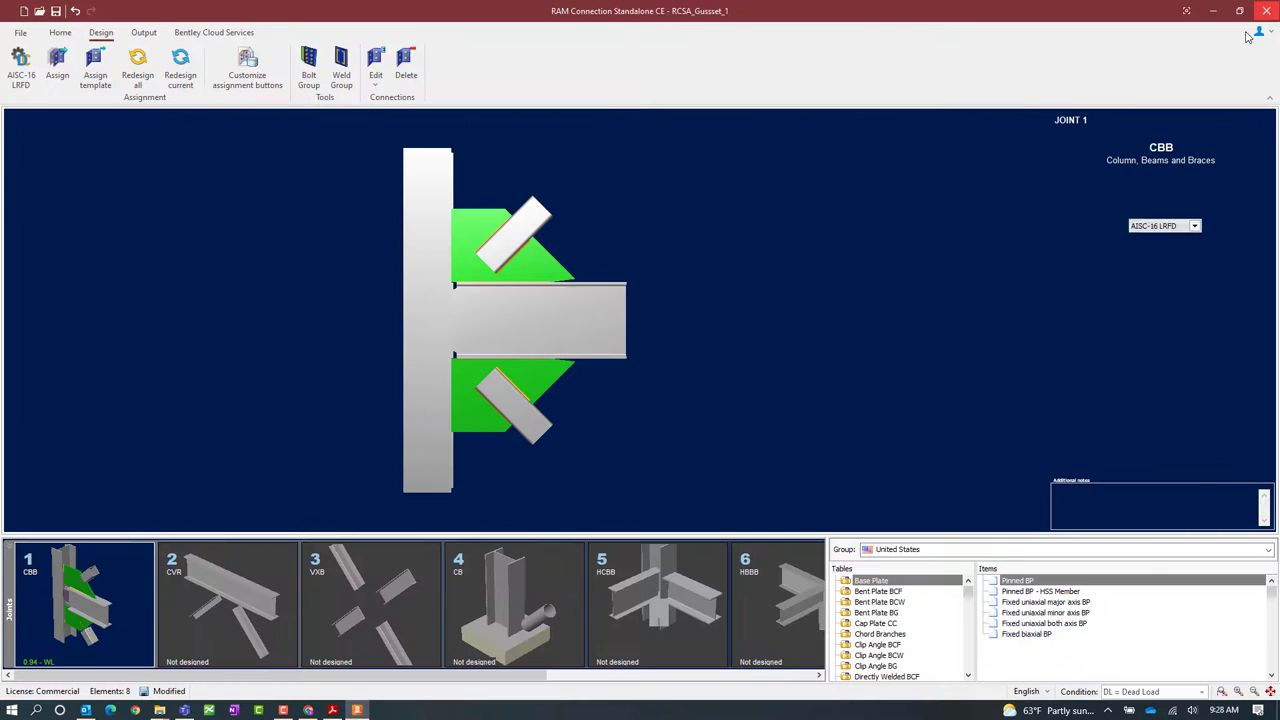